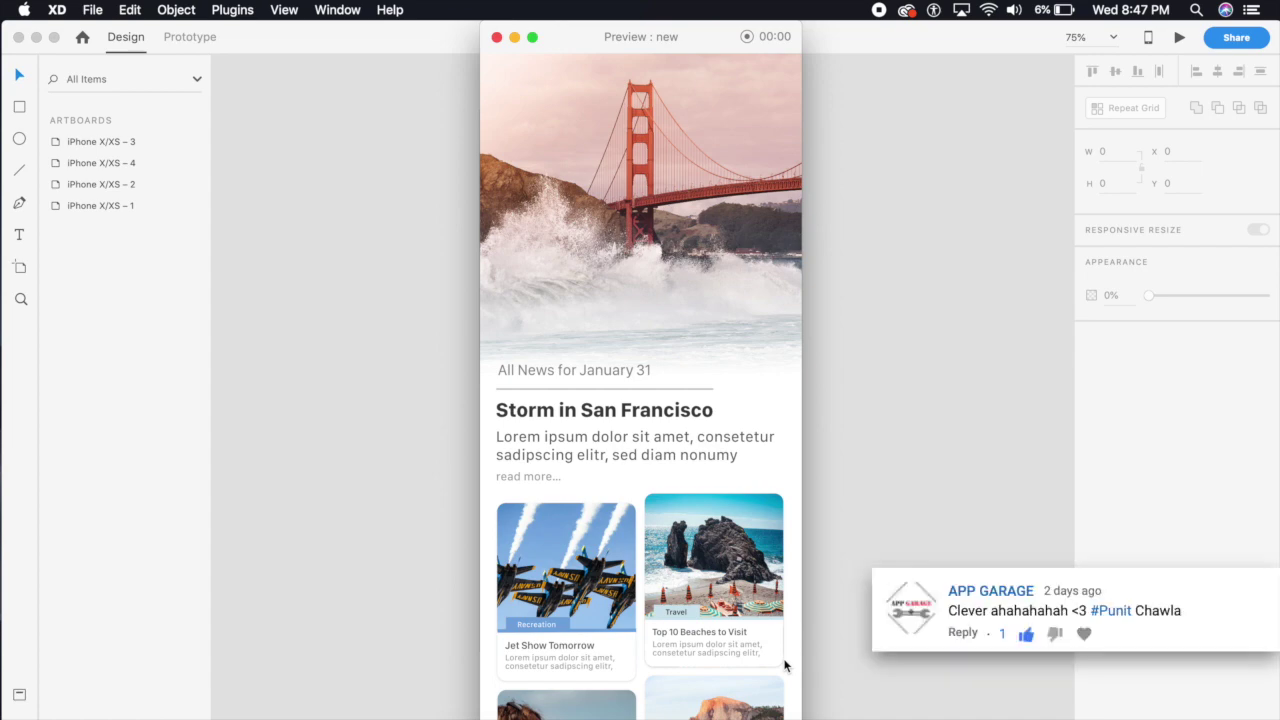
- Preview the Jet Show and Top 10 Beaches card transitions back and forth, then close the preview
{"action": "left_click", "coordinate": [548, 525]}
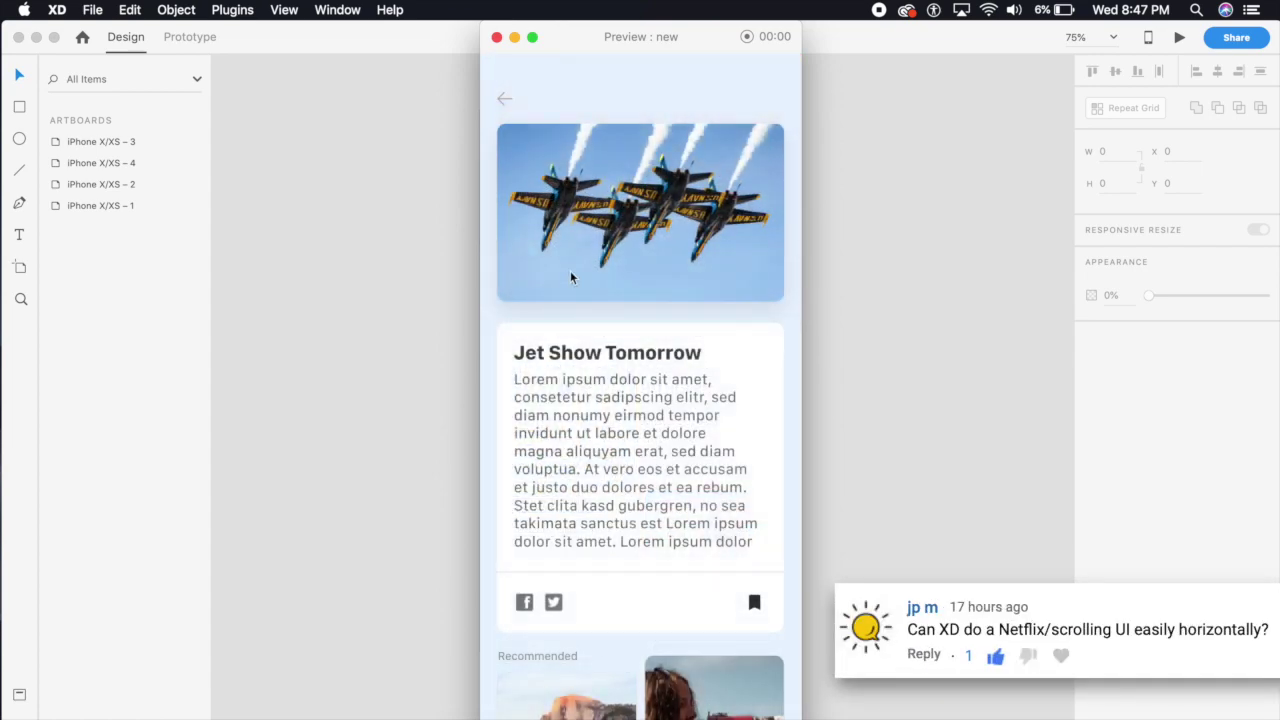
{"action": "left_click", "coordinate": [505, 102]}
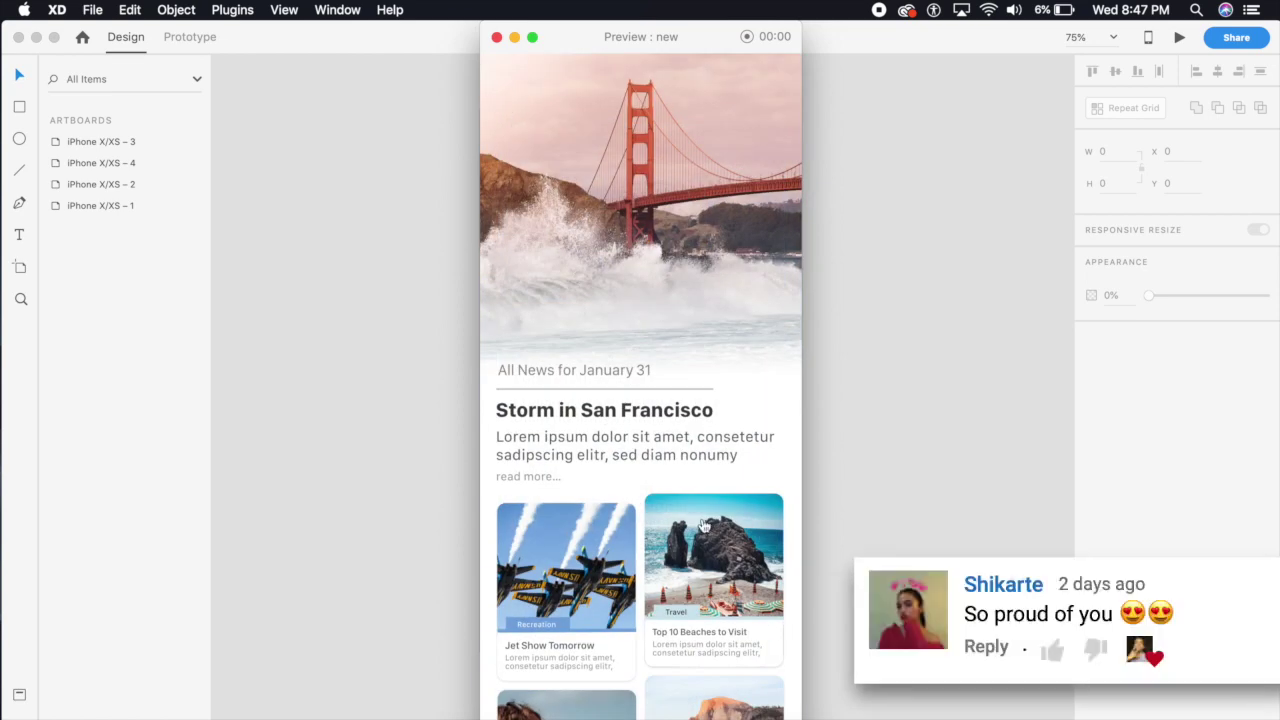
{"action": "left_click", "coordinate": [703, 525]}
{"action": "left_click", "coordinate": [505, 100]}
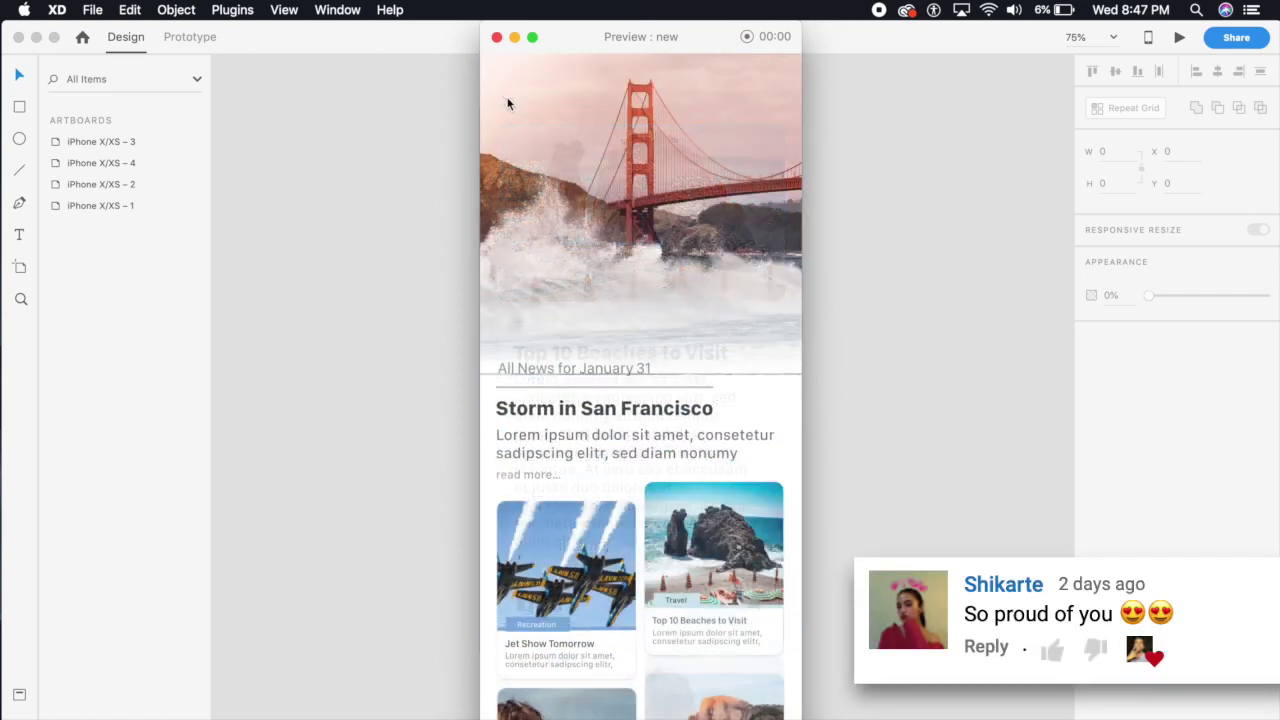
{"action": "left_click", "coordinate": [572, 562]}
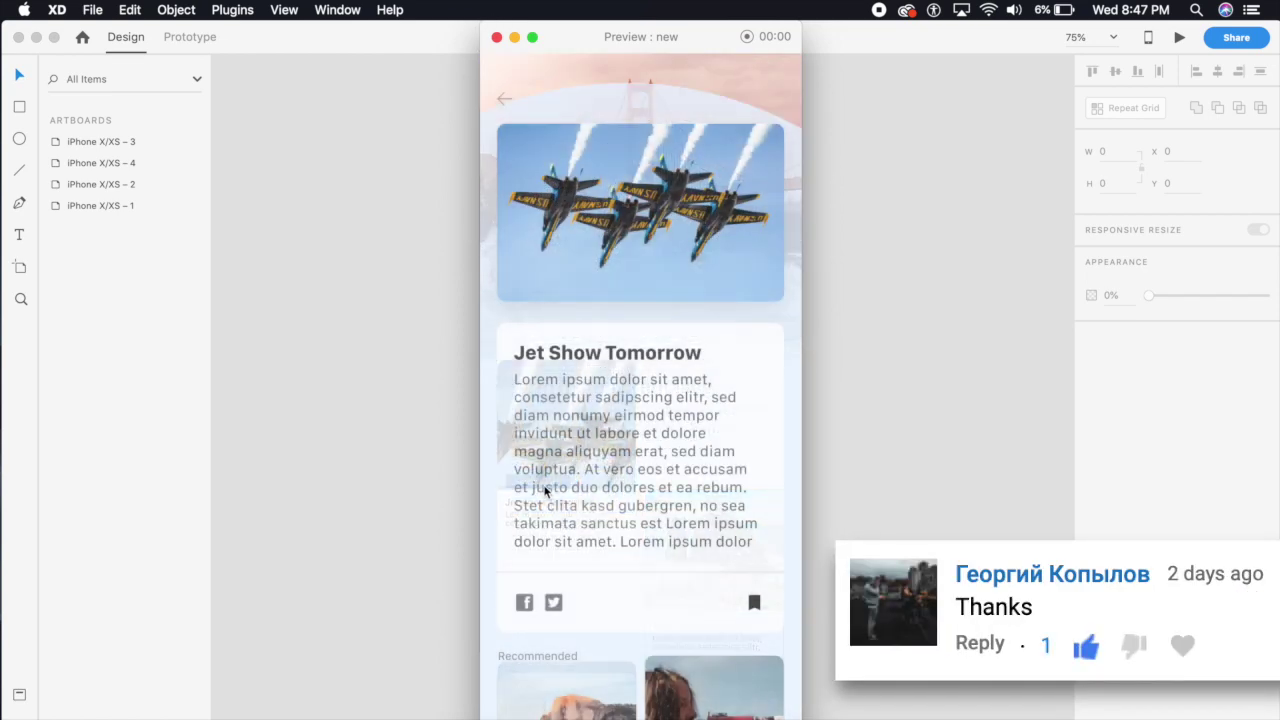
{"action": "left_click", "coordinate": [504, 102]}
{"action": "left_click", "coordinate": [703, 631]}
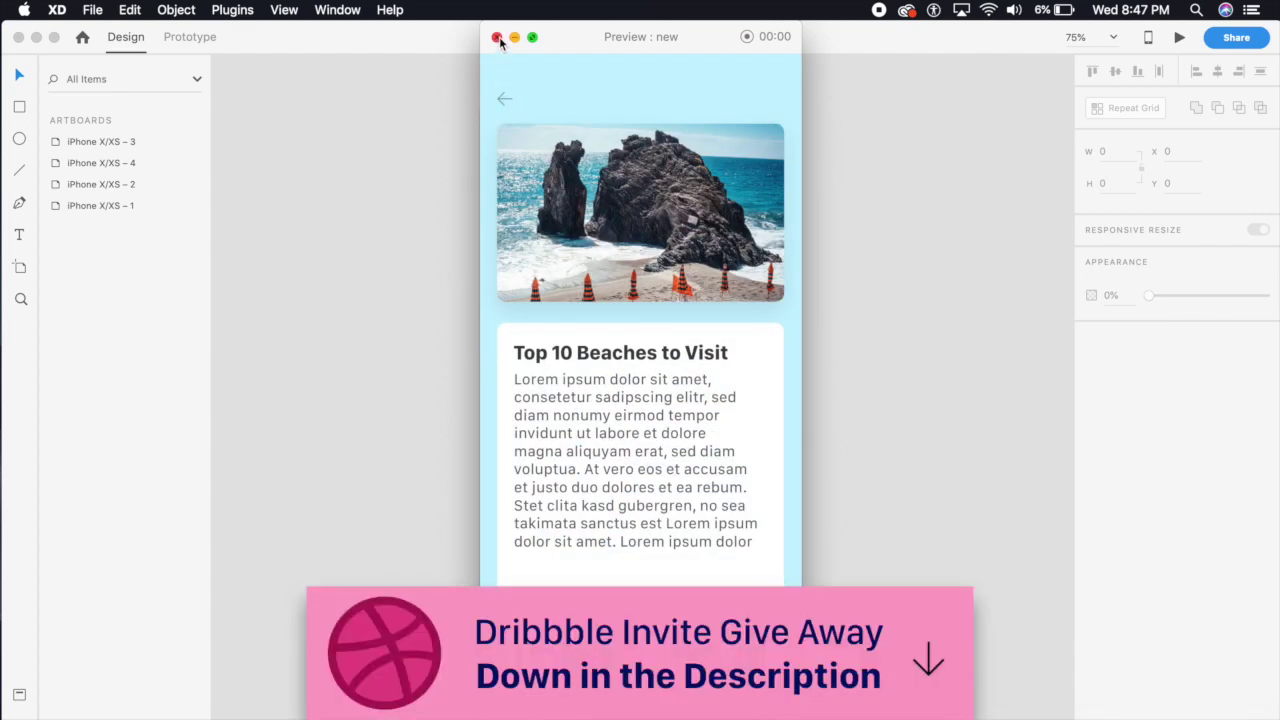
{"action": "left_click", "coordinate": [497, 38]}
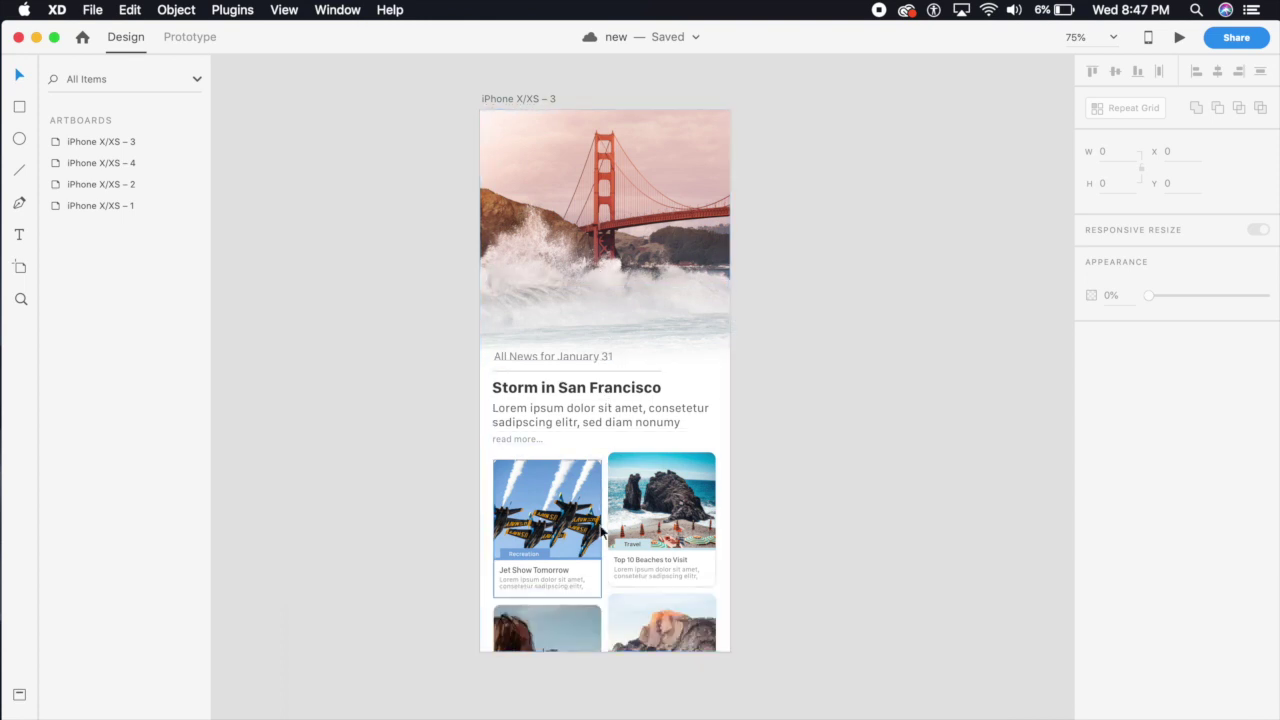
- Show the Assets panel with the document's saved colours, character styles and symbols
{"action": "left_click", "coordinate": [20, 694]}
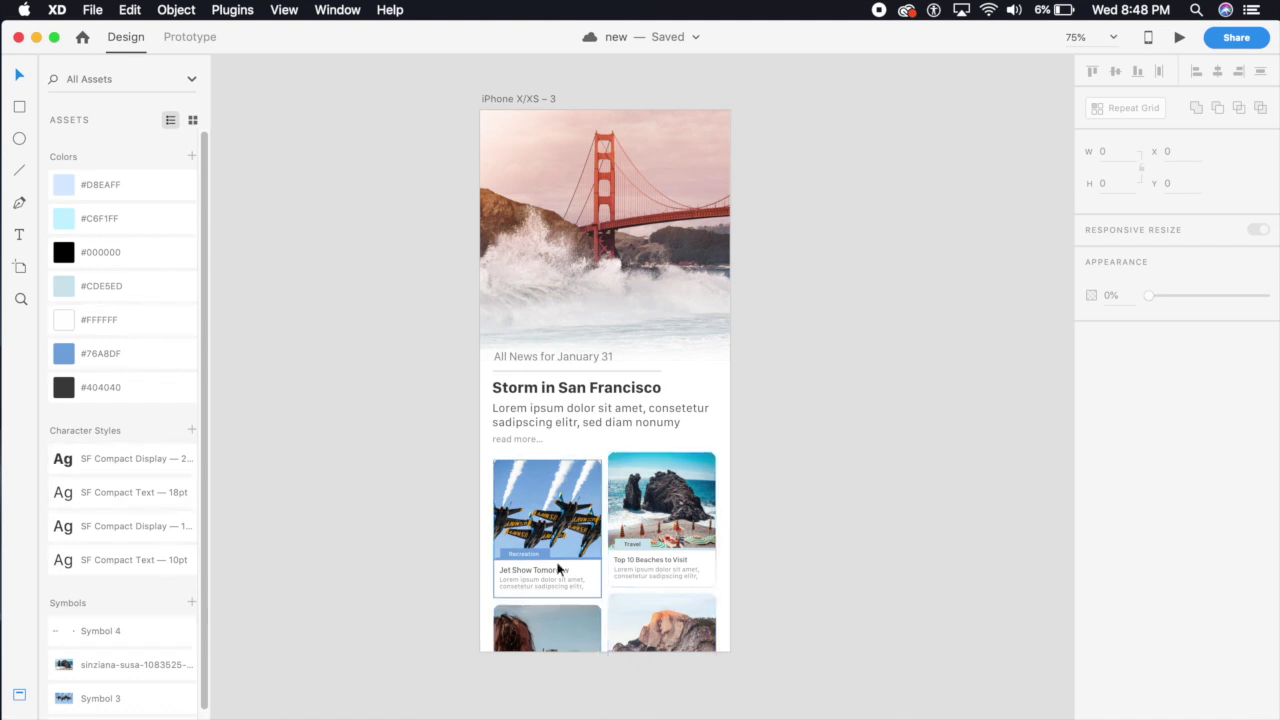
{"action": "left_click", "coordinate": [19, 139]}
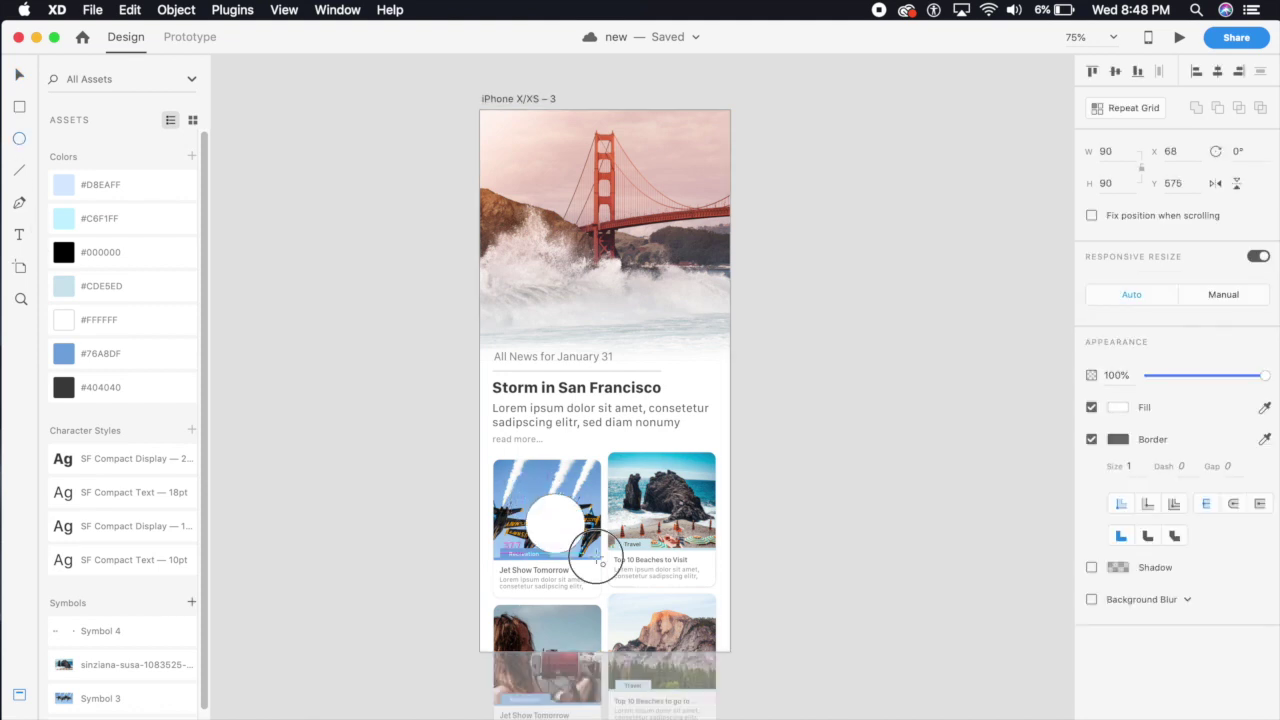
- Draw a borderless #D8EAFF light blue circle over the Jet Show card image and hide it
{"action": "left_click_drag", "start_coordinate": [527, 494], "coordinate": [592, 559]}
{"action": "left_click", "coordinate": [19, 76]}
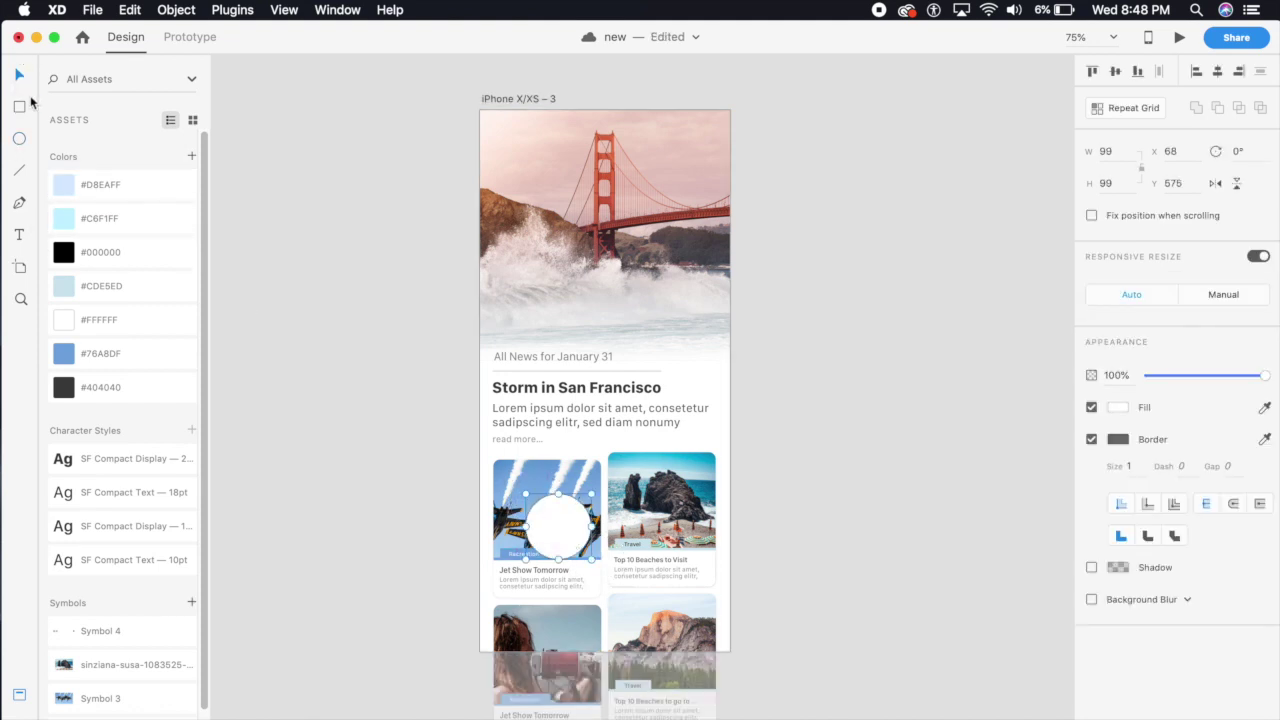
{"action": "left_click_drag", "start_coordinate": [565, 527], "coordinate": [551, 513]}
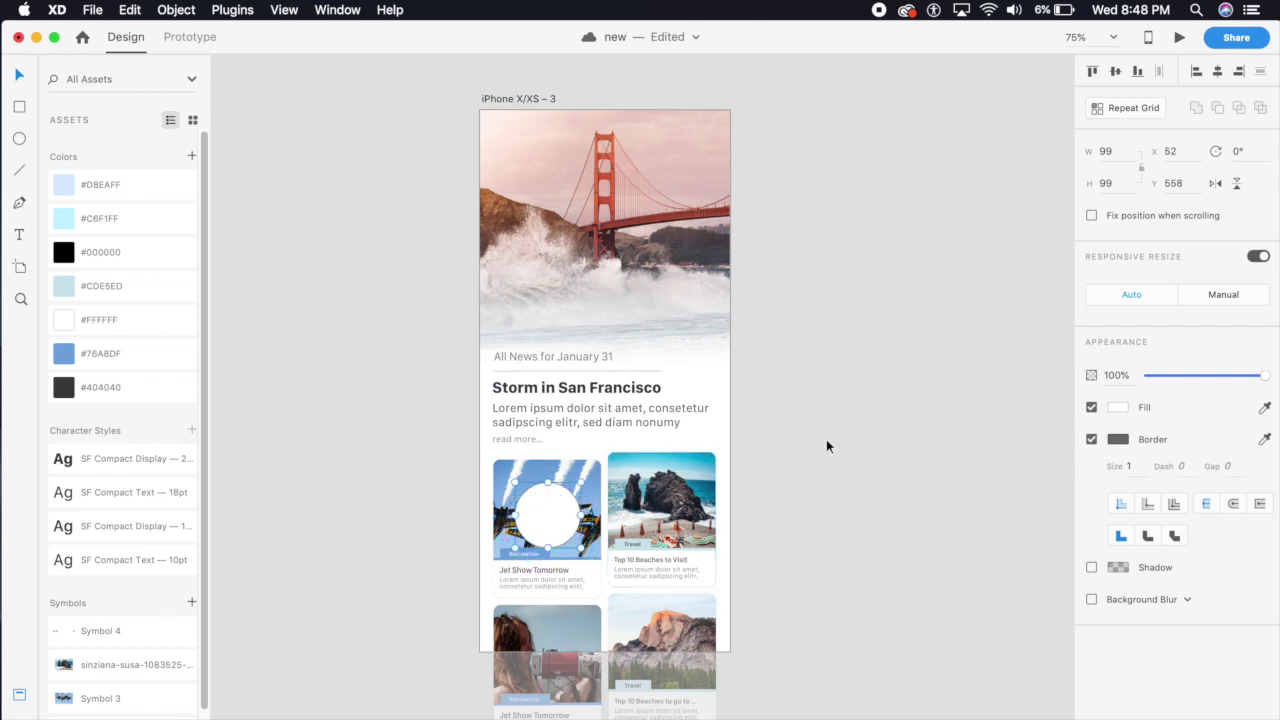
{"action": "left_click", "coordinate": [1091, 440]}
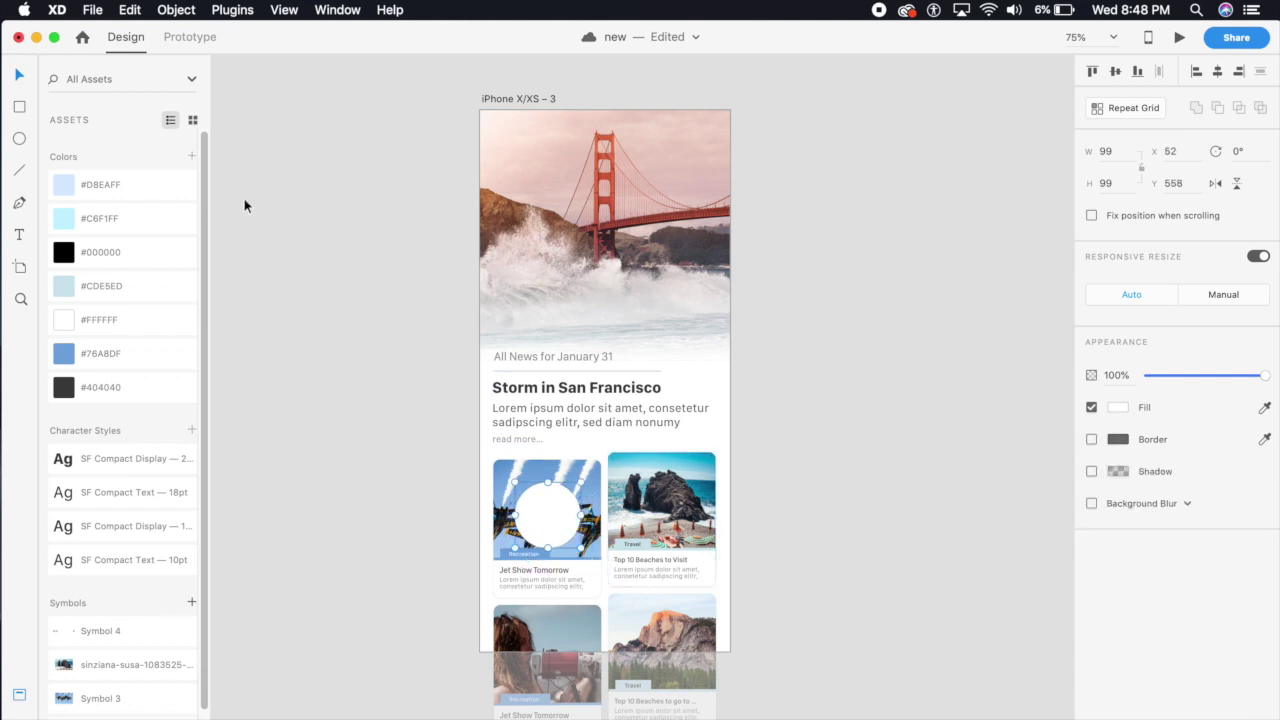
{"action": "left_click", "coordinate": [106, 186]}
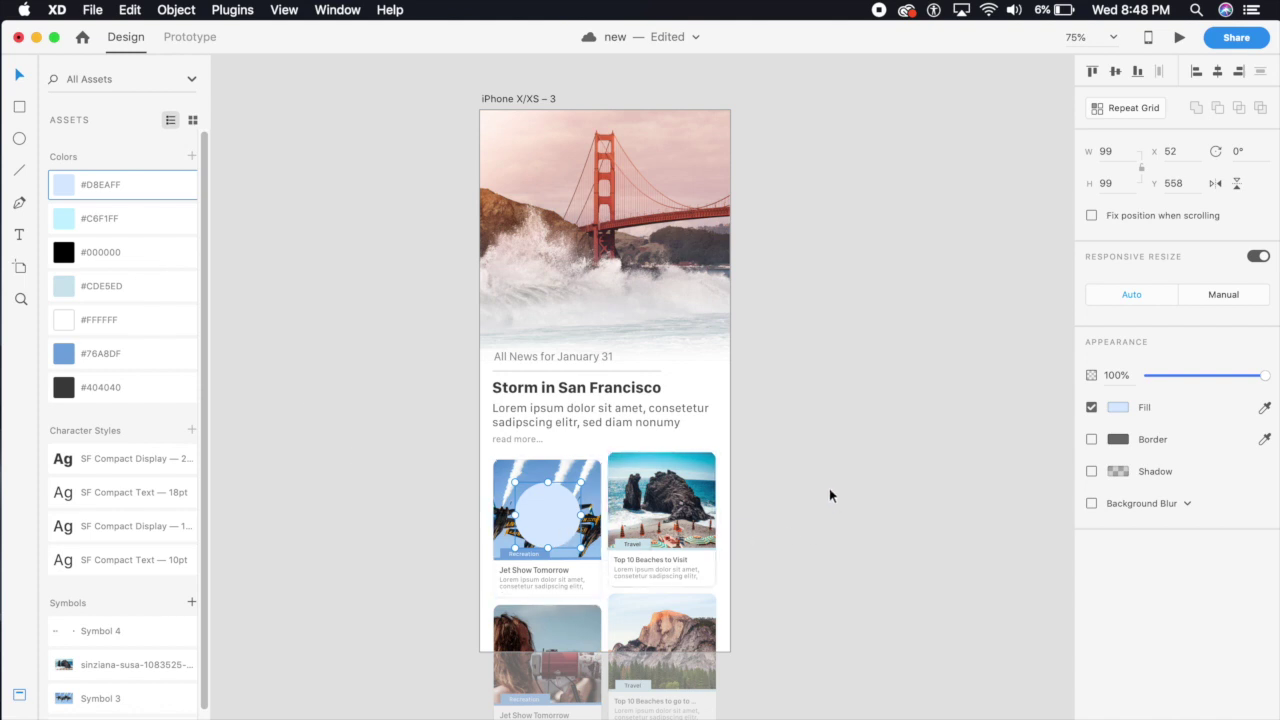
{"action": "key", "text": "super+s"}
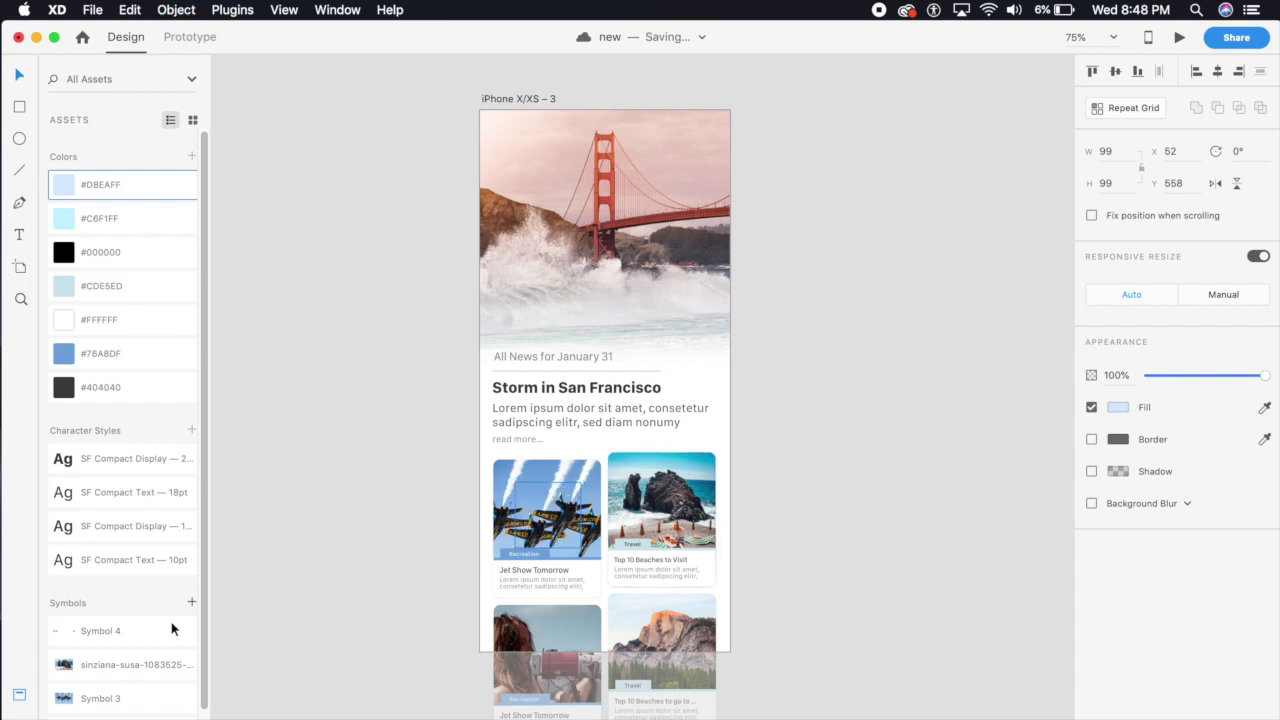
{"action": "left_click", "coordinate": [18, 712]}
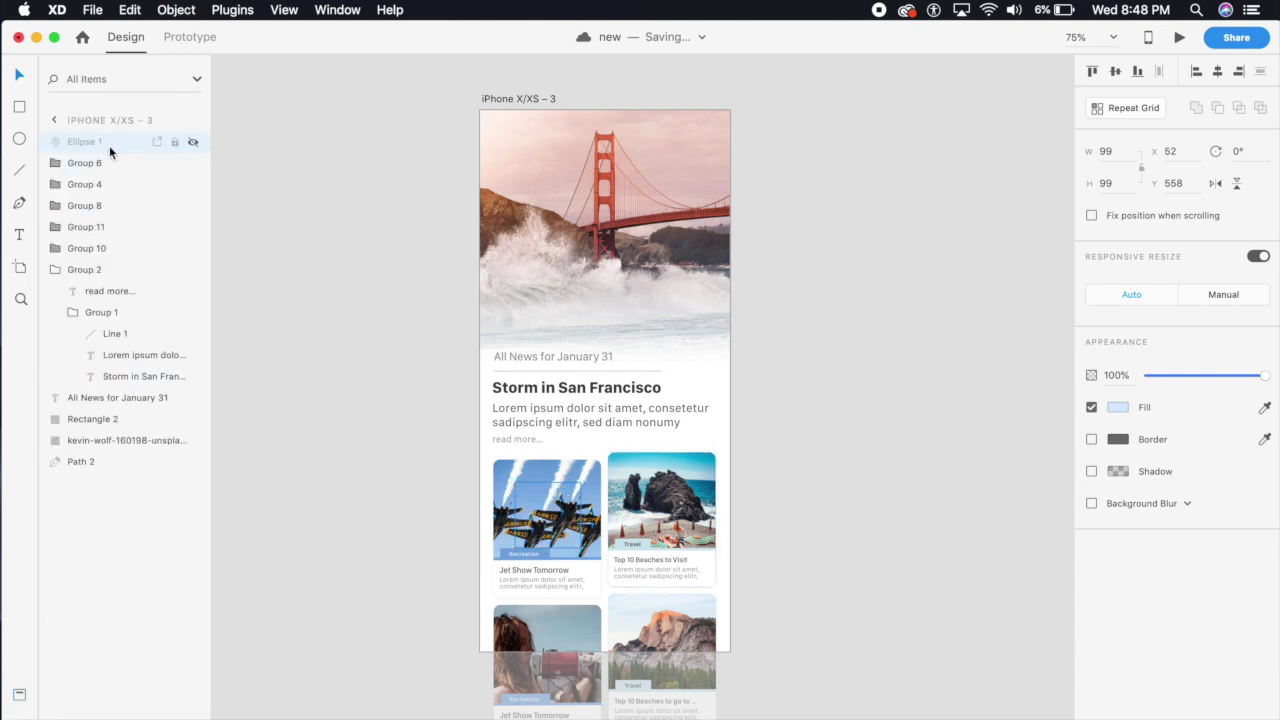
- Rename the hidden Ellipse 1 layer to 'circle1', keeping it hidden on the home artboard
{"action": "left_click", "coordinate": [192, 142]}
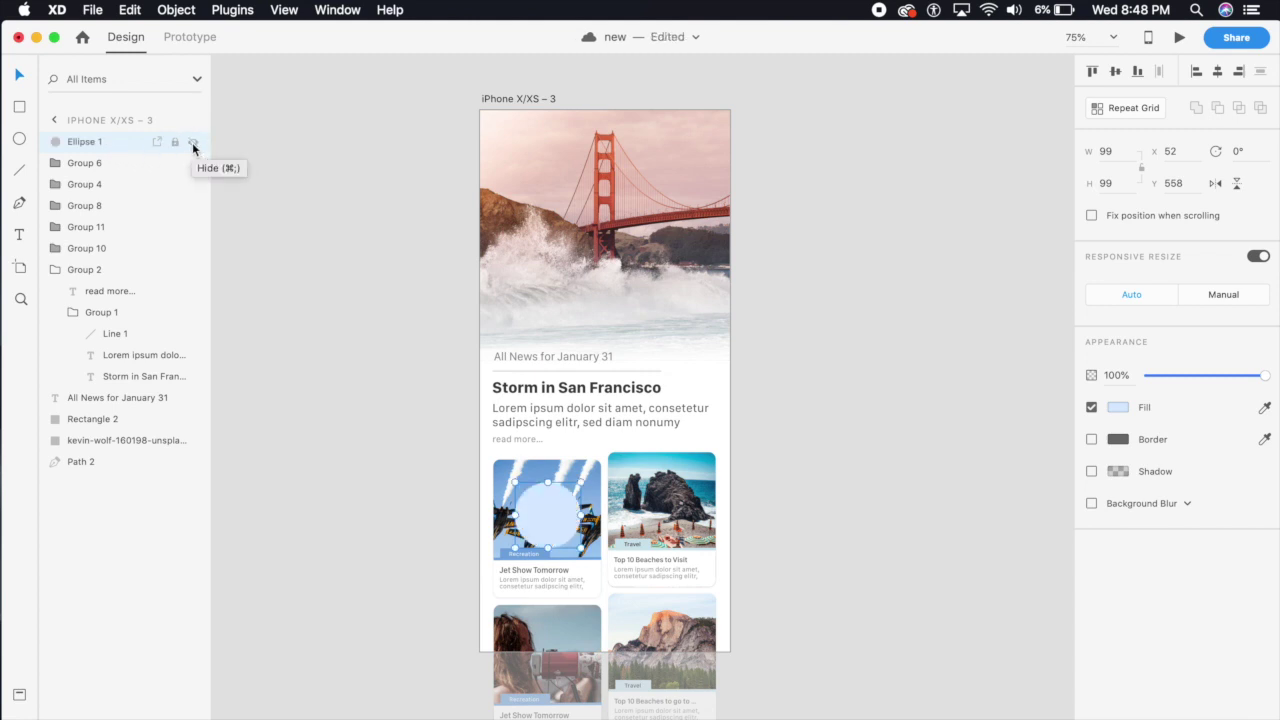
{"action": "left_click", "coordinate": [192, 142]}
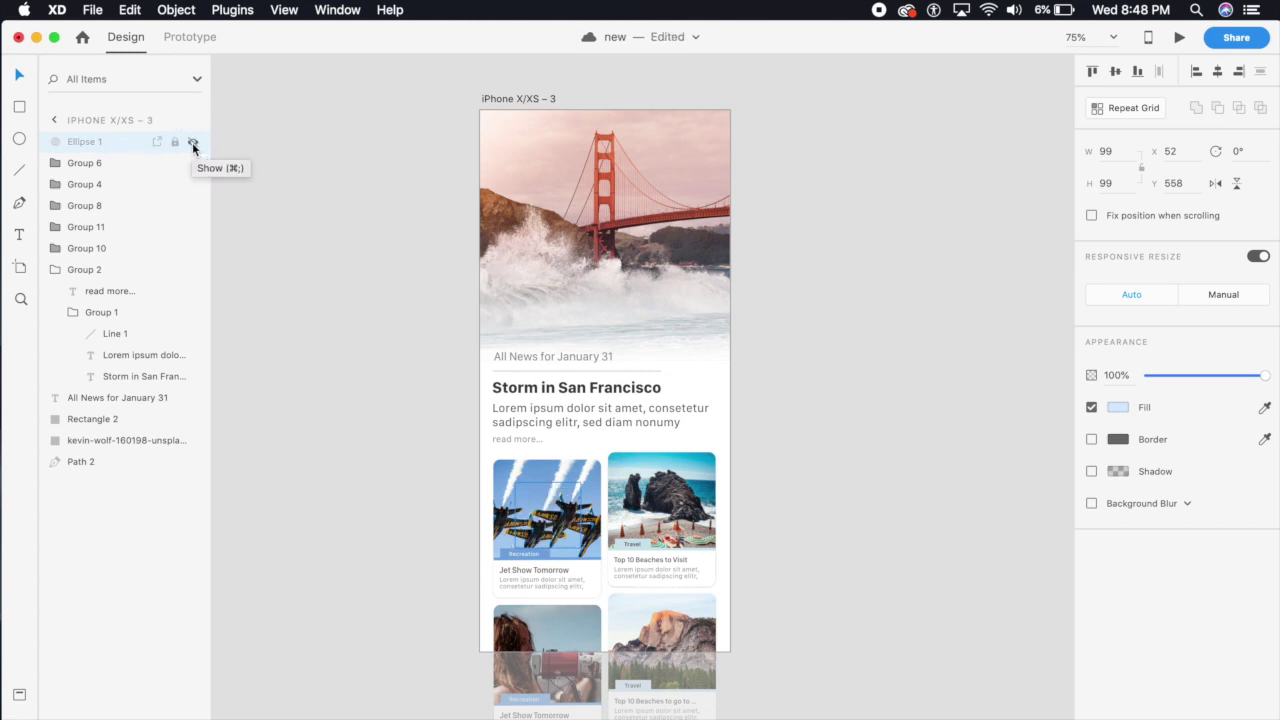
{"action": "double_click", "coordinate": [87, 141]}
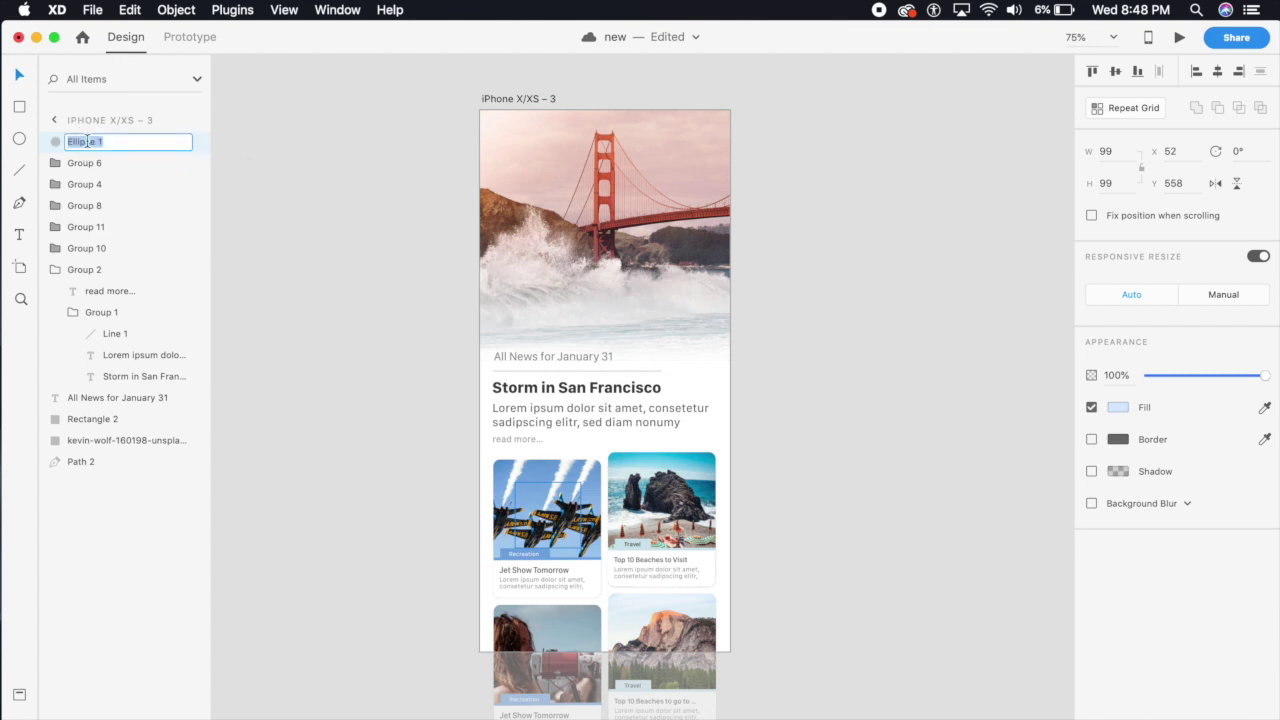
{"action": "type", "text": "circle1"}
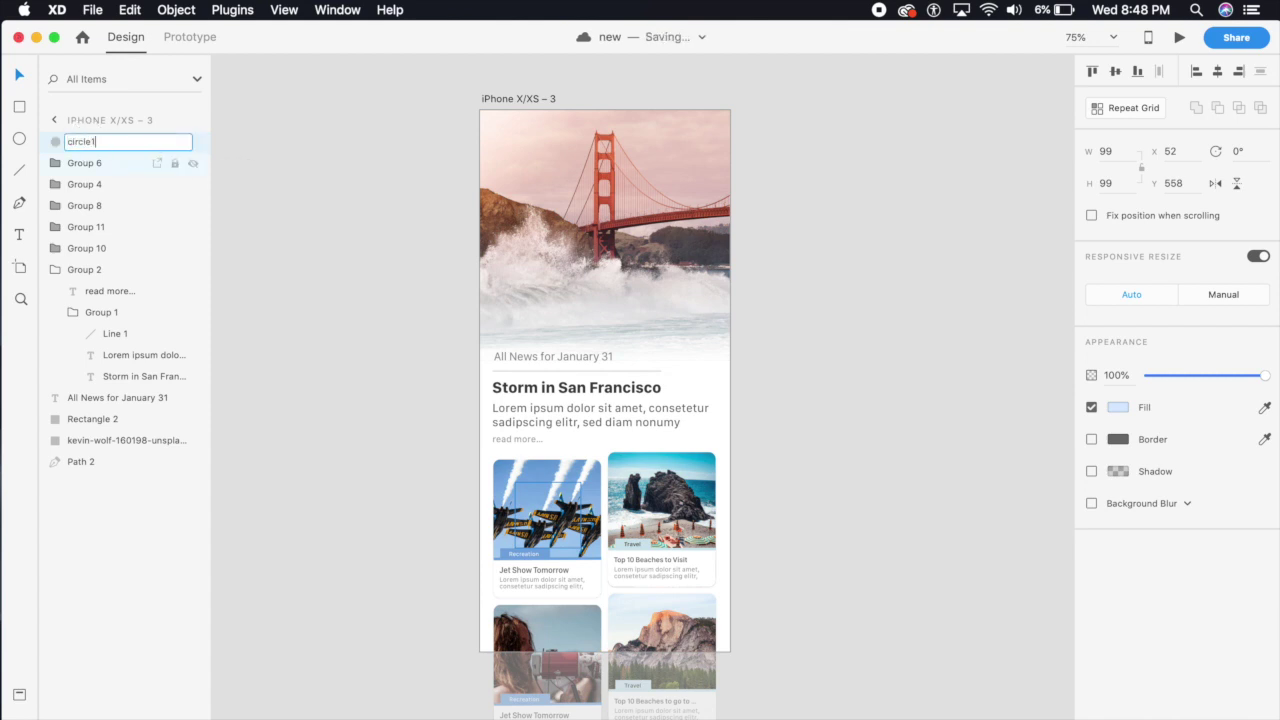
{"action": "key", "text": "Return"}
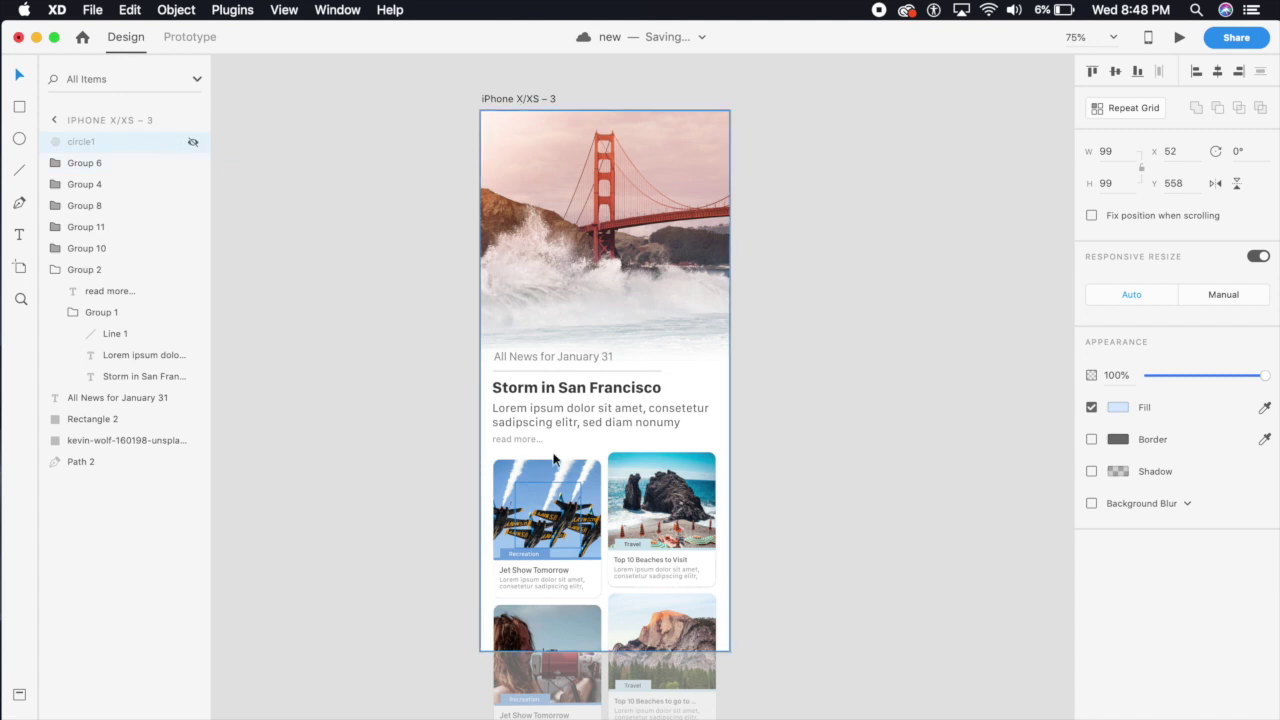
{"action": "left_click", "coordinate": [400, 520]}
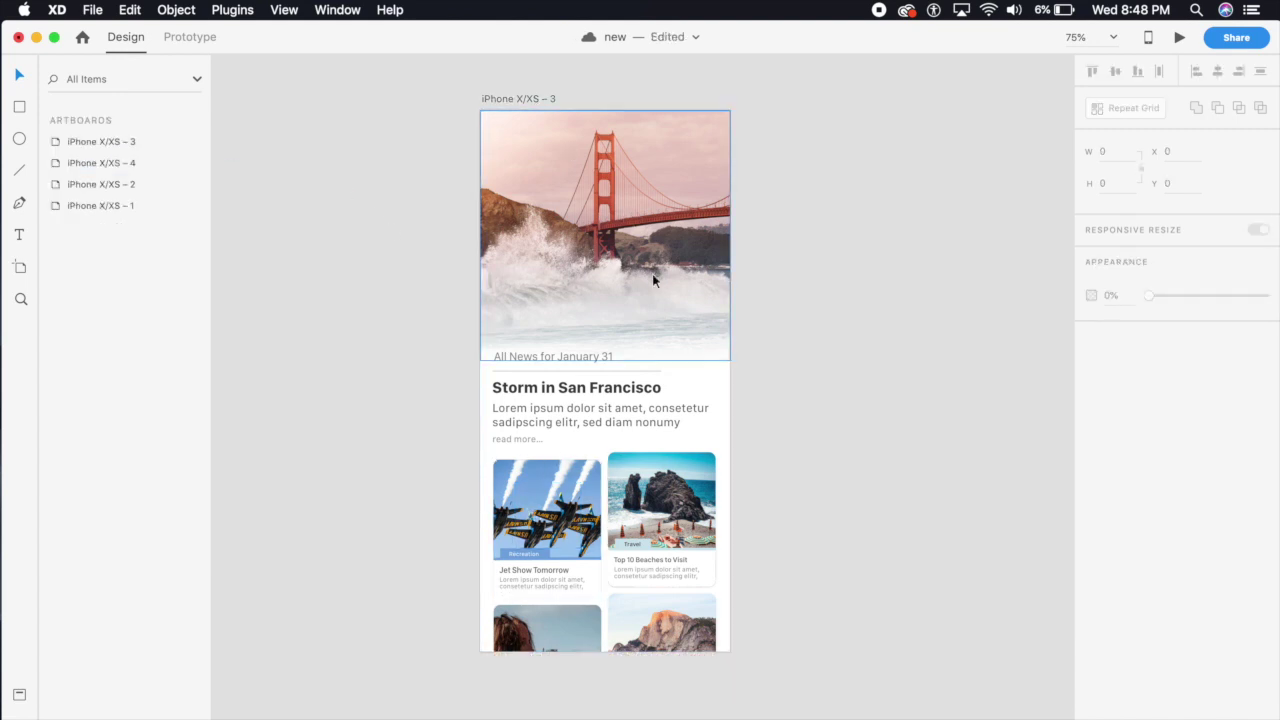
- Duplicate the iPhone X/XS – 3 artboard into iPhone X/XS – 5 and list the new artboard's layers
{"action": "left_click_drag", "start_coordinate": [652, 280], "coordinate": [584, 280]}
{"action": "left_click", "coordinate": [476, 101]}
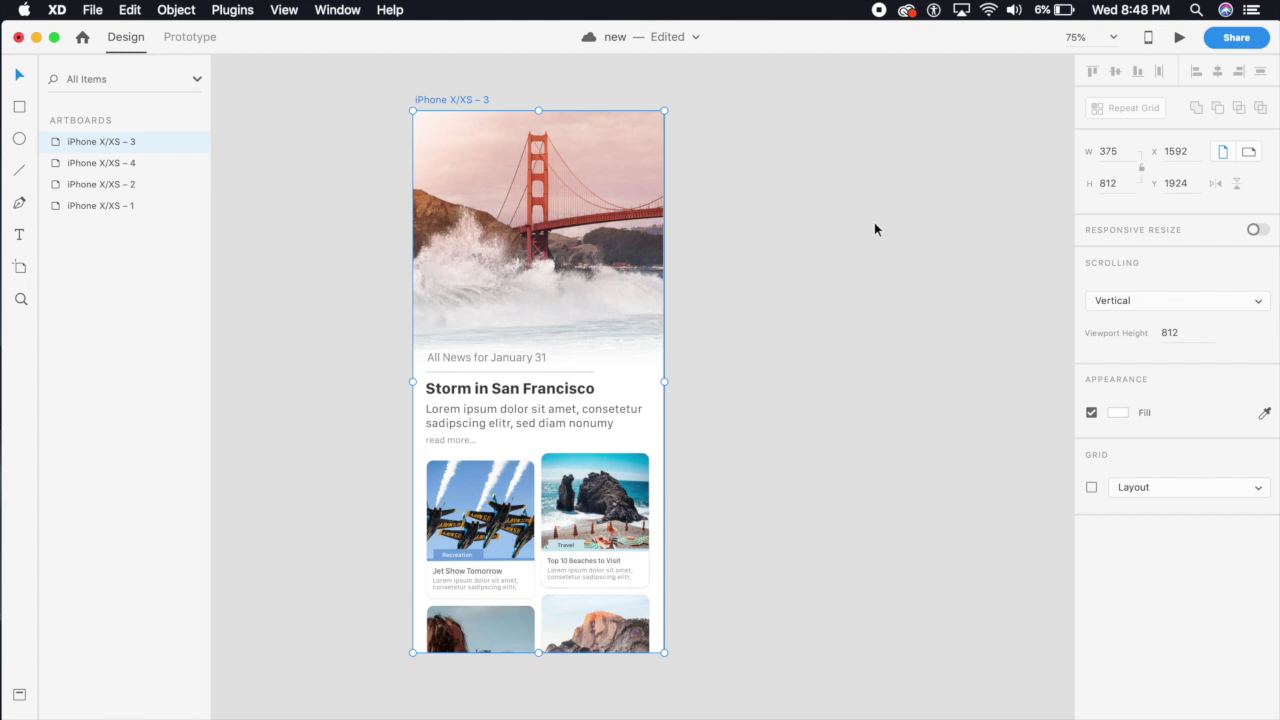
{"action": "key", "text": "super+d"}
{"action": "scroll", "coordinate": [900, 410], "scroll_direction": "right", "scroll_amount": 3}
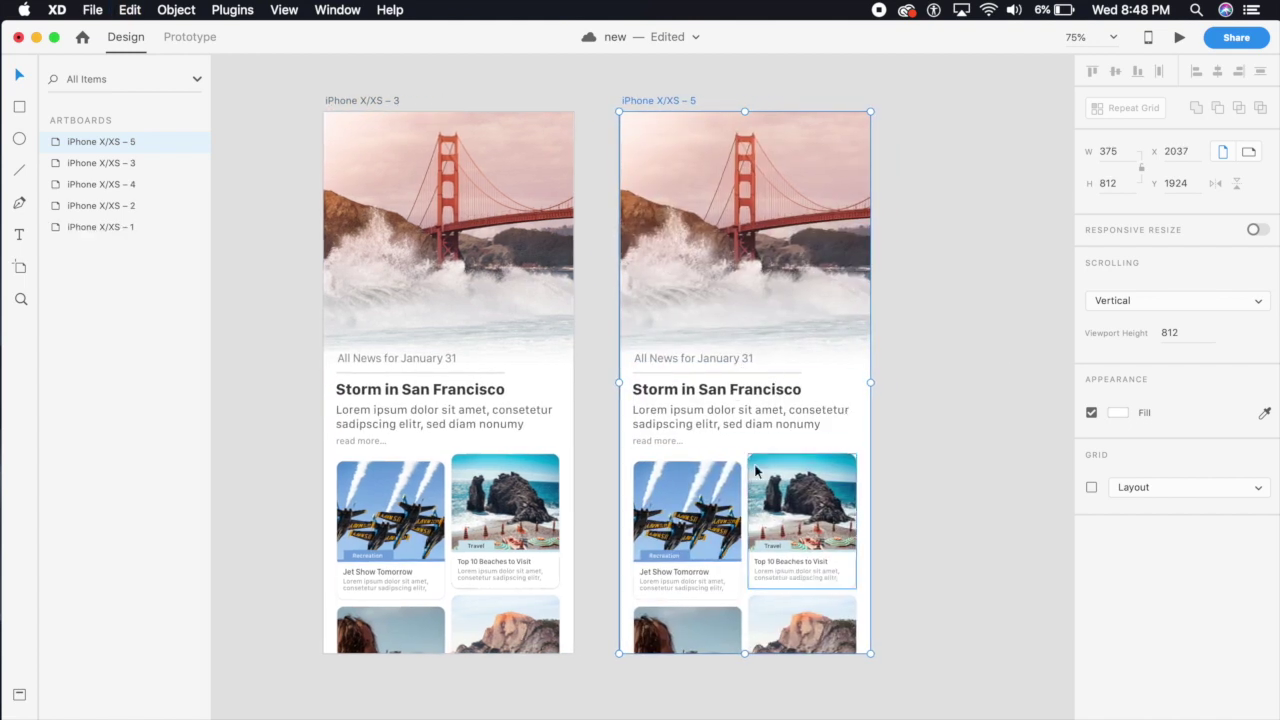
{"action": "scroll", "coordinate": [900, 545], "scroll_direction": "right", "scroll_amount": 3}
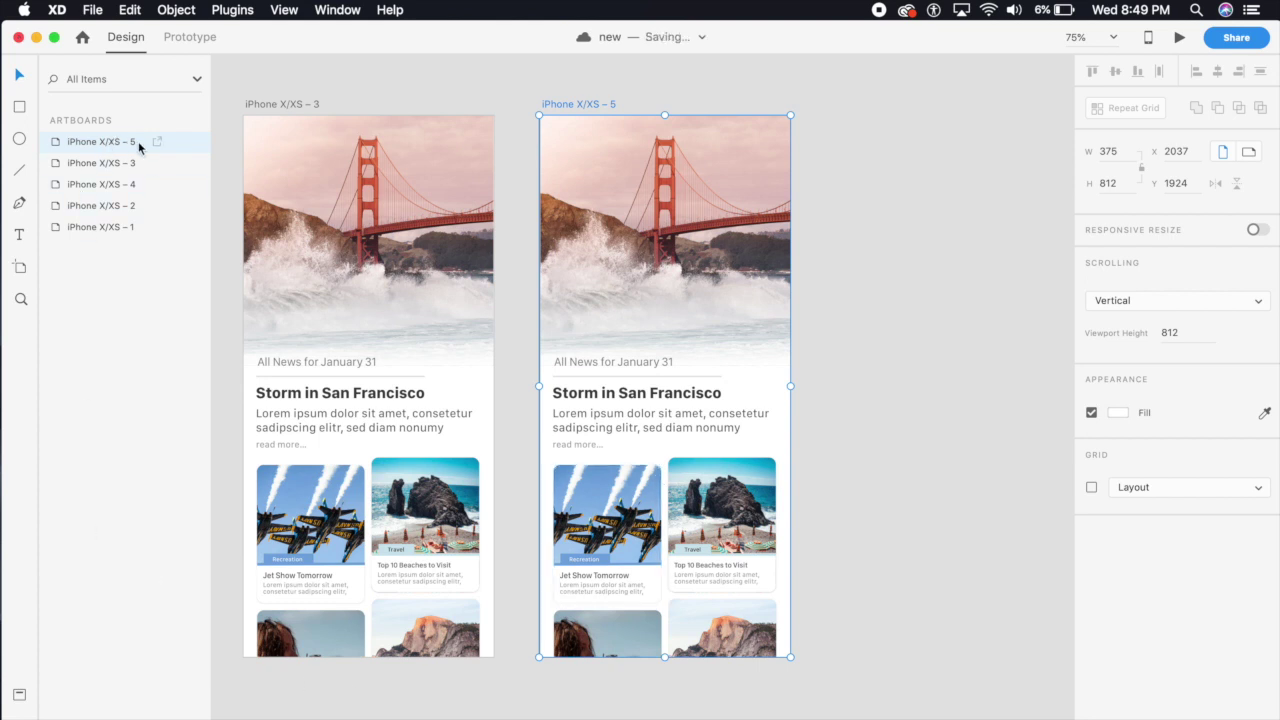
{"action": "left_click", "coordinate": [183, 141]}
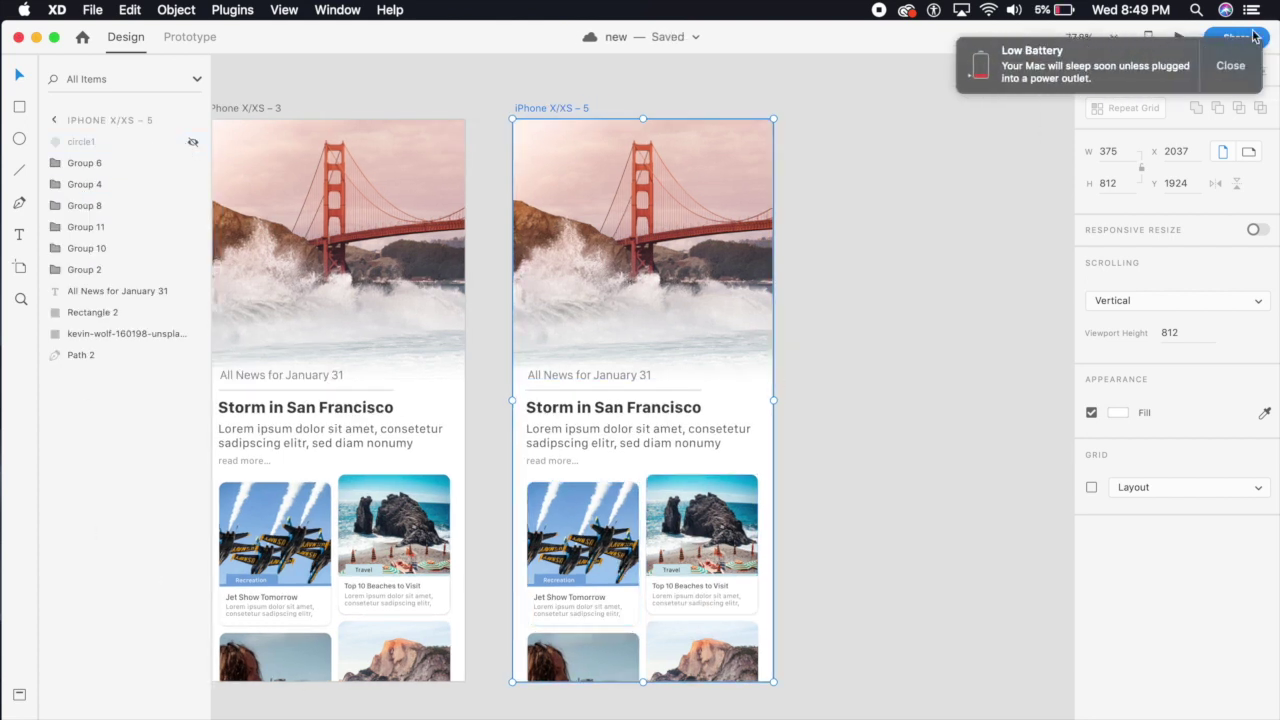
- Unhide the circle1 layer over the Jet Show card on iPhone X/XS – 5
{"action": "left_click", "coordinate": [1218, 78]}
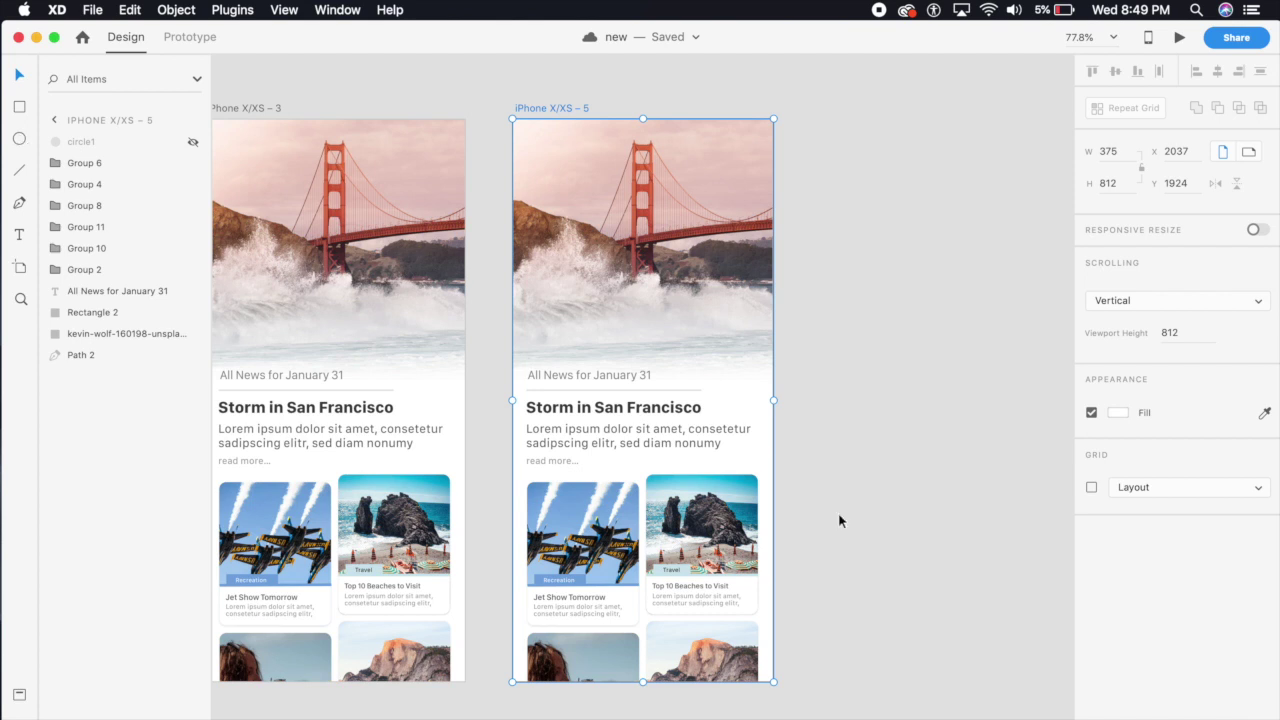
{"action": "left_click", "coordinate": [590, 542]}
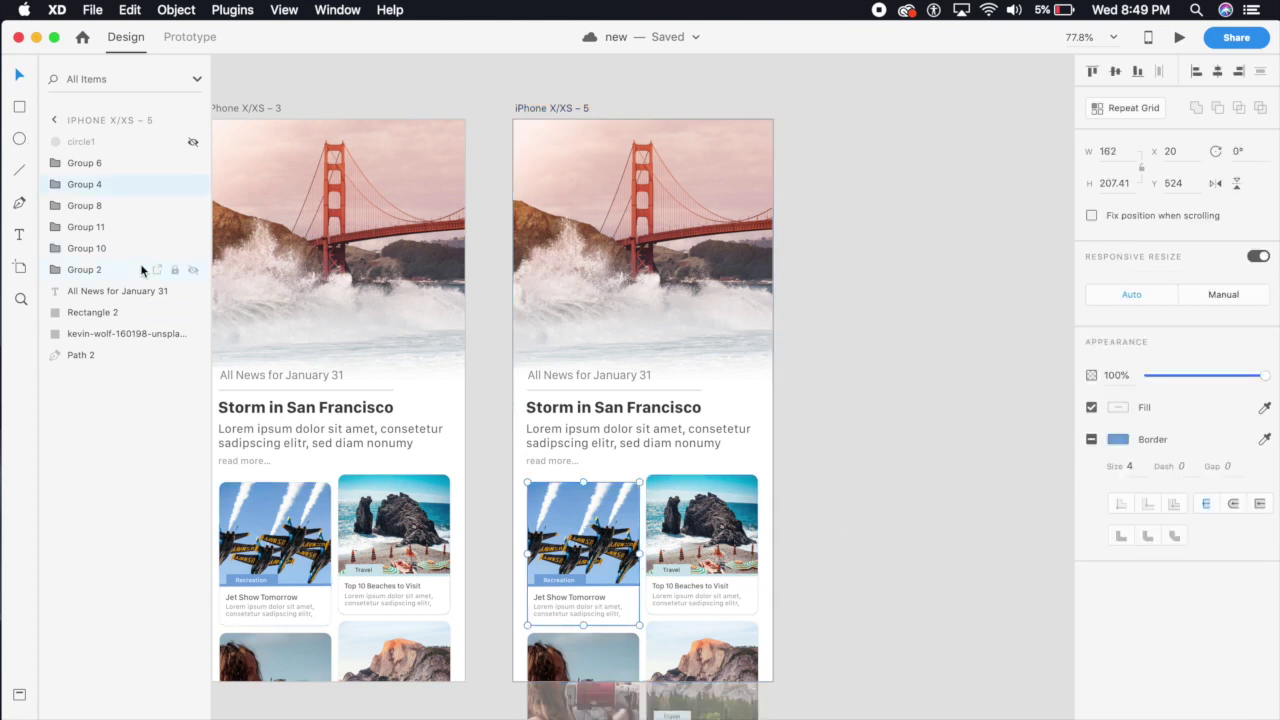
{"action": "left_click", "coordinate": [112, 146]}
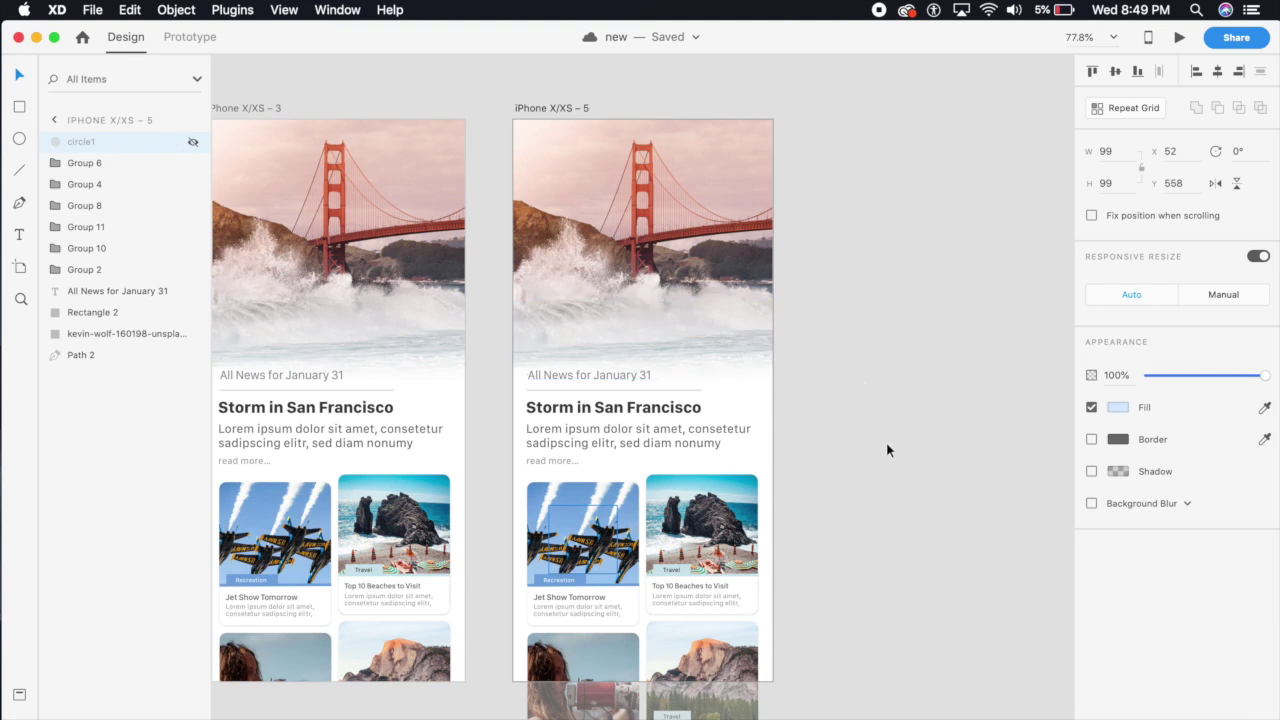
{"action": "left_click", "coordinate": [193, 145]}
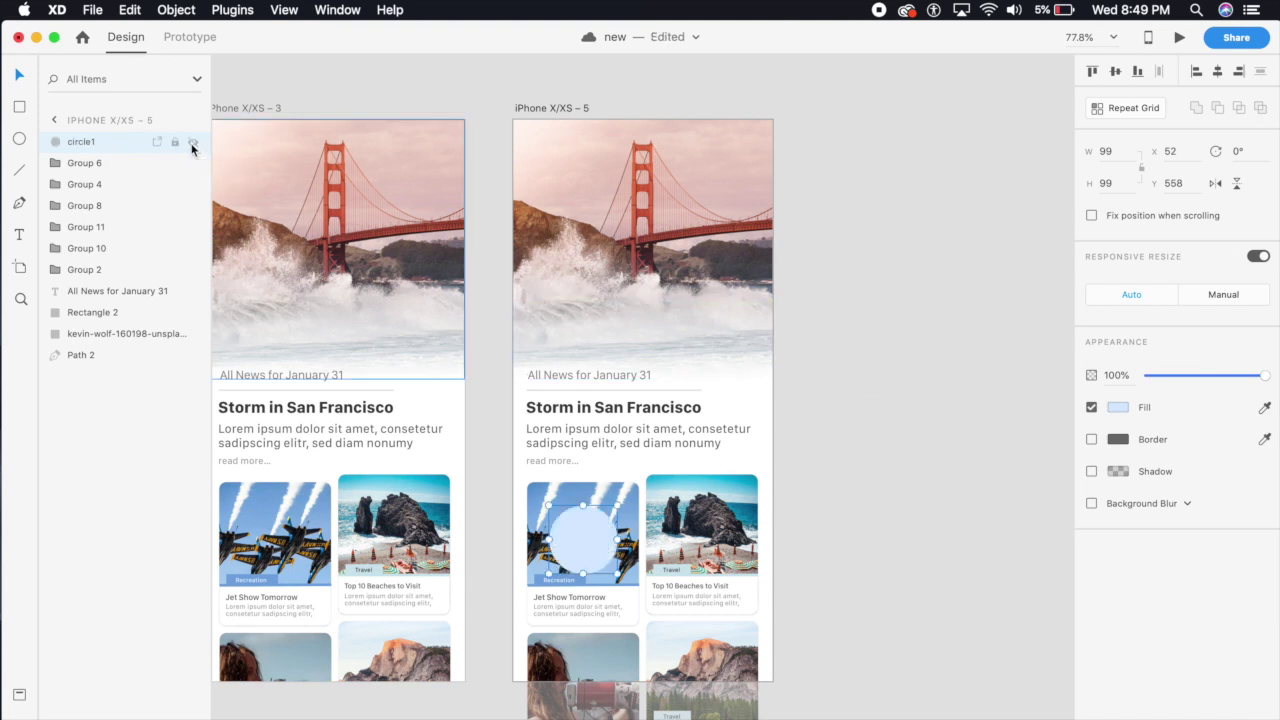
{"action": "left_click", "coordinate": [993, 458]}
- Resize circle1 to 1000×1000 and position it to flood the entire iPhone X/XS – 5 artboard
{"action": "scroll", "coordinate": [897, 526], "scroll_direction": "right", "scroll_amount": 2}
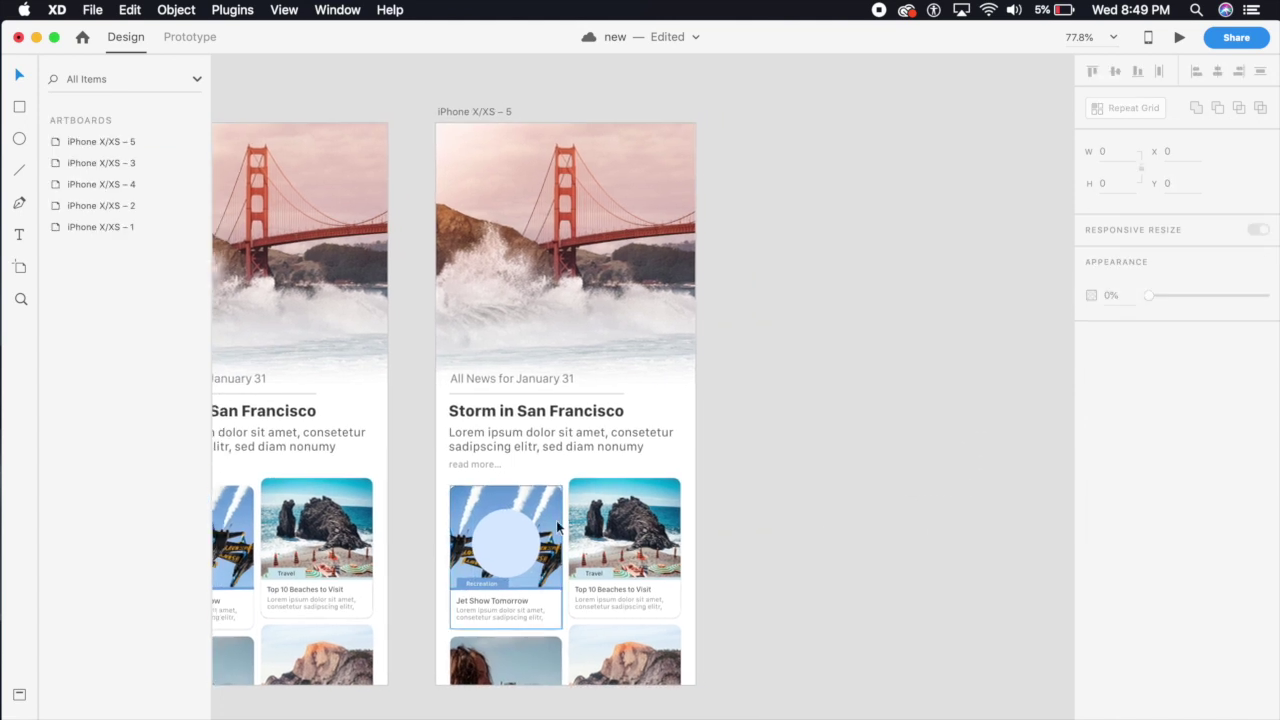
{"action": "left_click", "coordinate": [508, 538]}
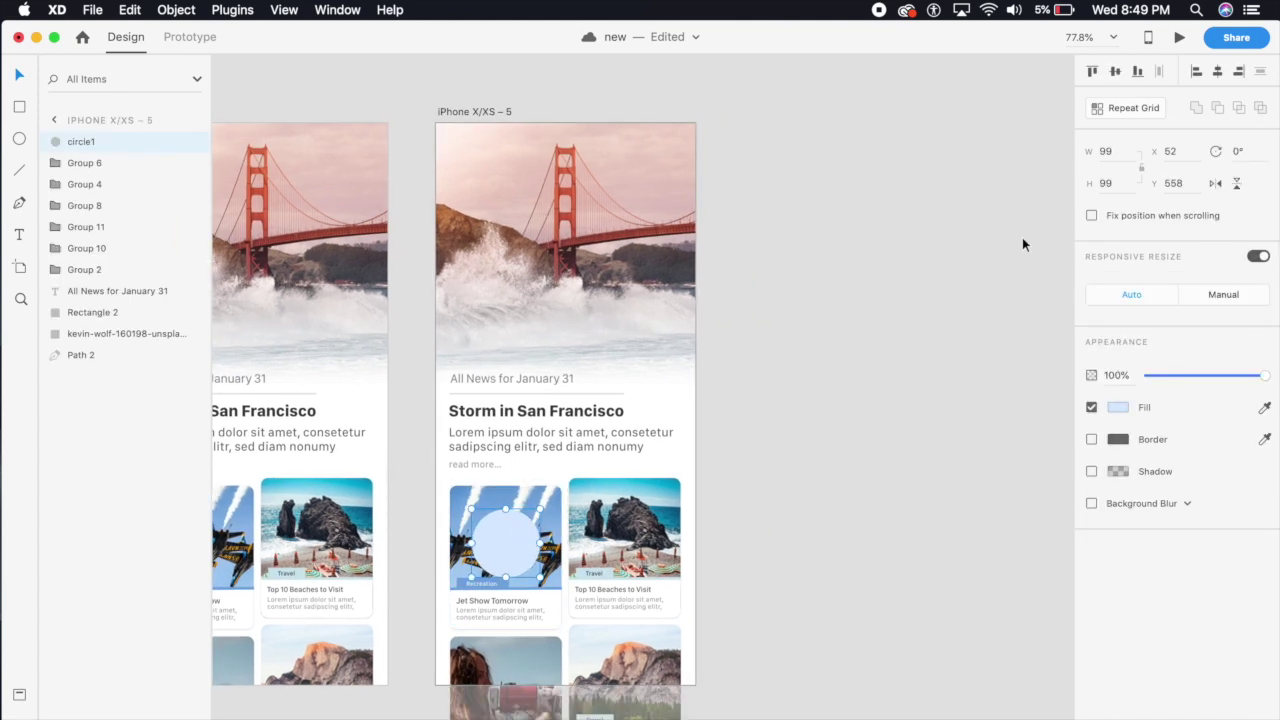
{"action": "left_click", "coordinate": [1125, 157]}
{"action": "type", "text": "1000"}
{"action": "key", "text": "Return"}
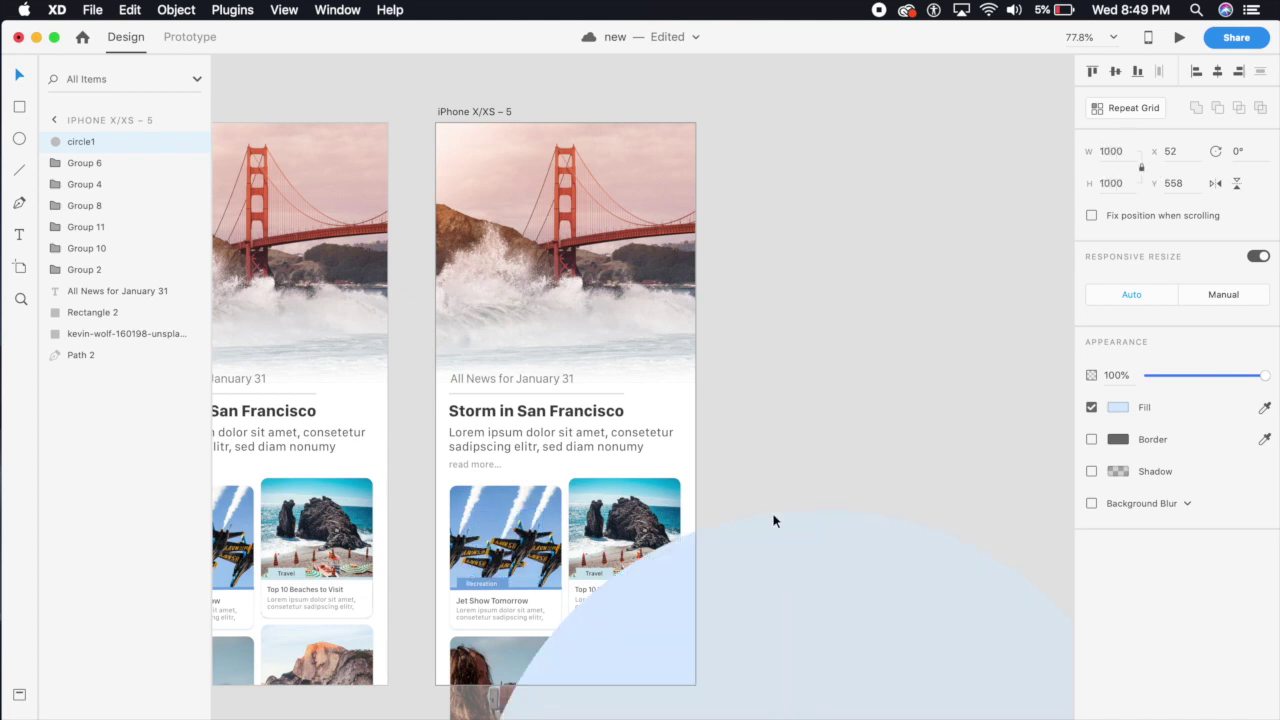
{"action": "mouse_move", "coordinate": [650, 645]}
{"action": "left_mouse_down"}
{"action": "mouse_move", "coordinate": [495, 425]}
{"action": "mouse_move", "coordinate": [490, 358]}
{"action": "left_mouse_up"}
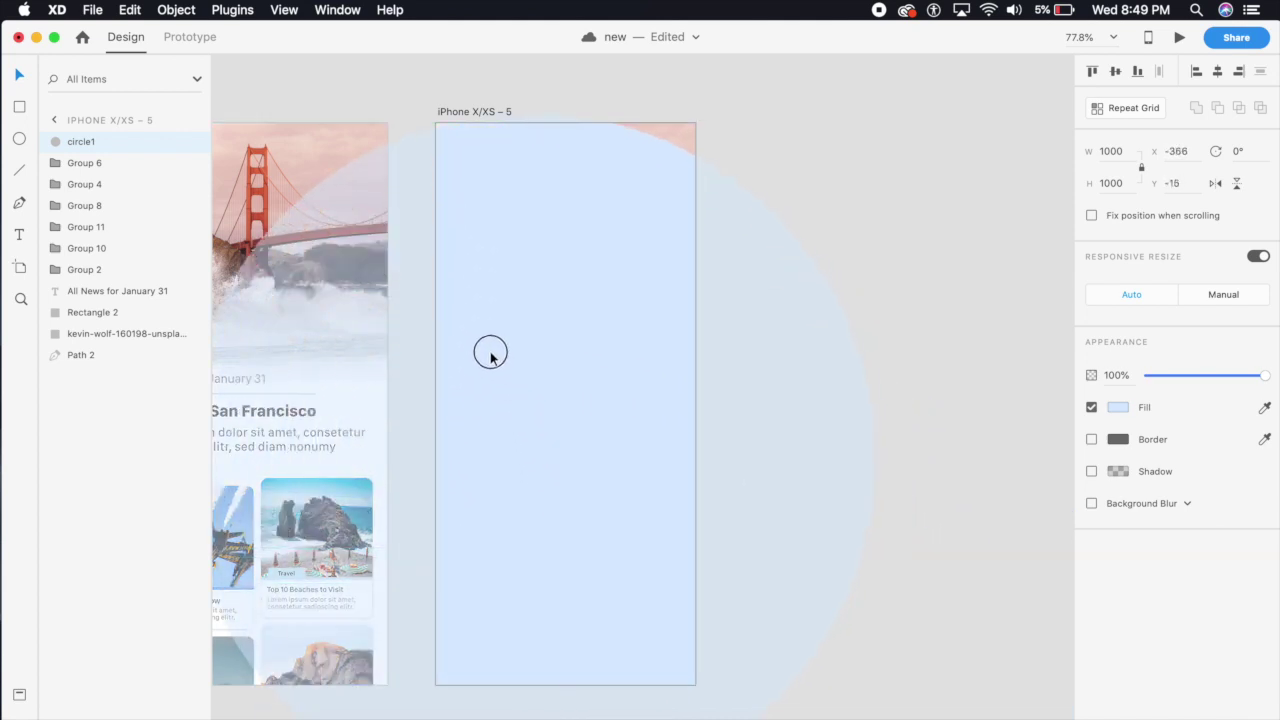
{"action": "left_click_drag", "start_coordinate": [490, 358], "coordinate": [497, 316]}
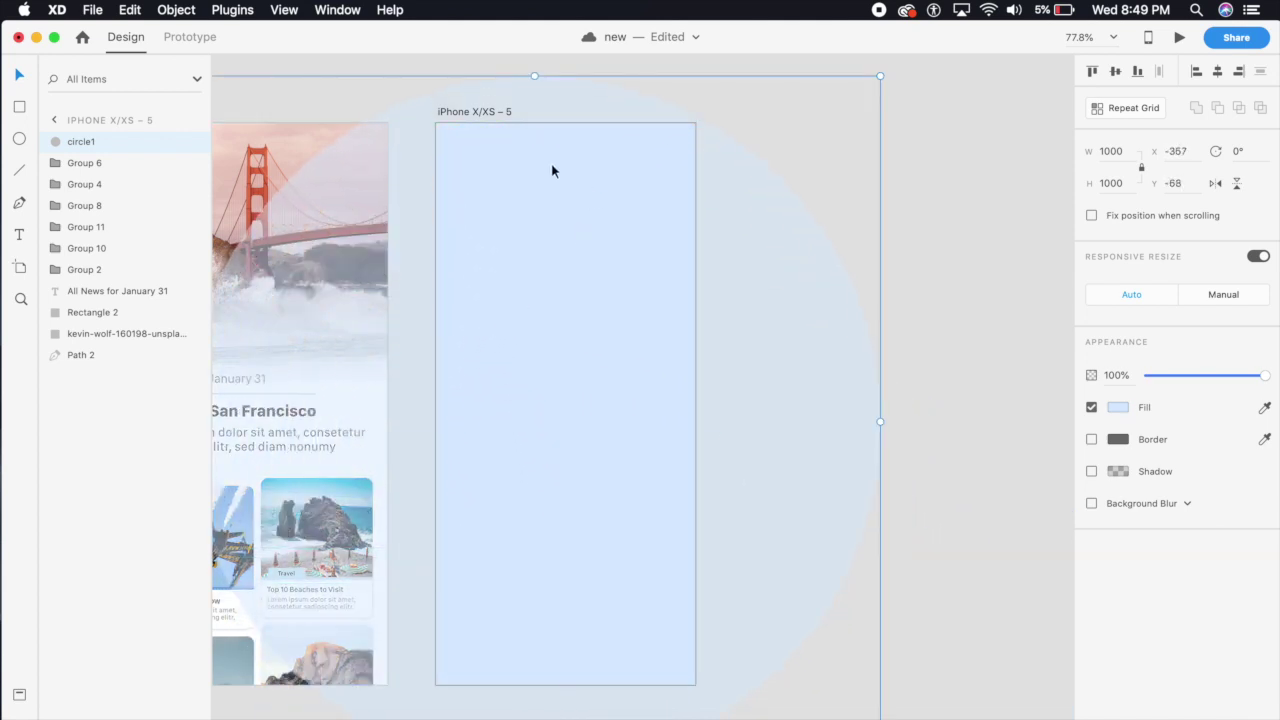
{"action": "left_click", "coordinate": [959, 311]}
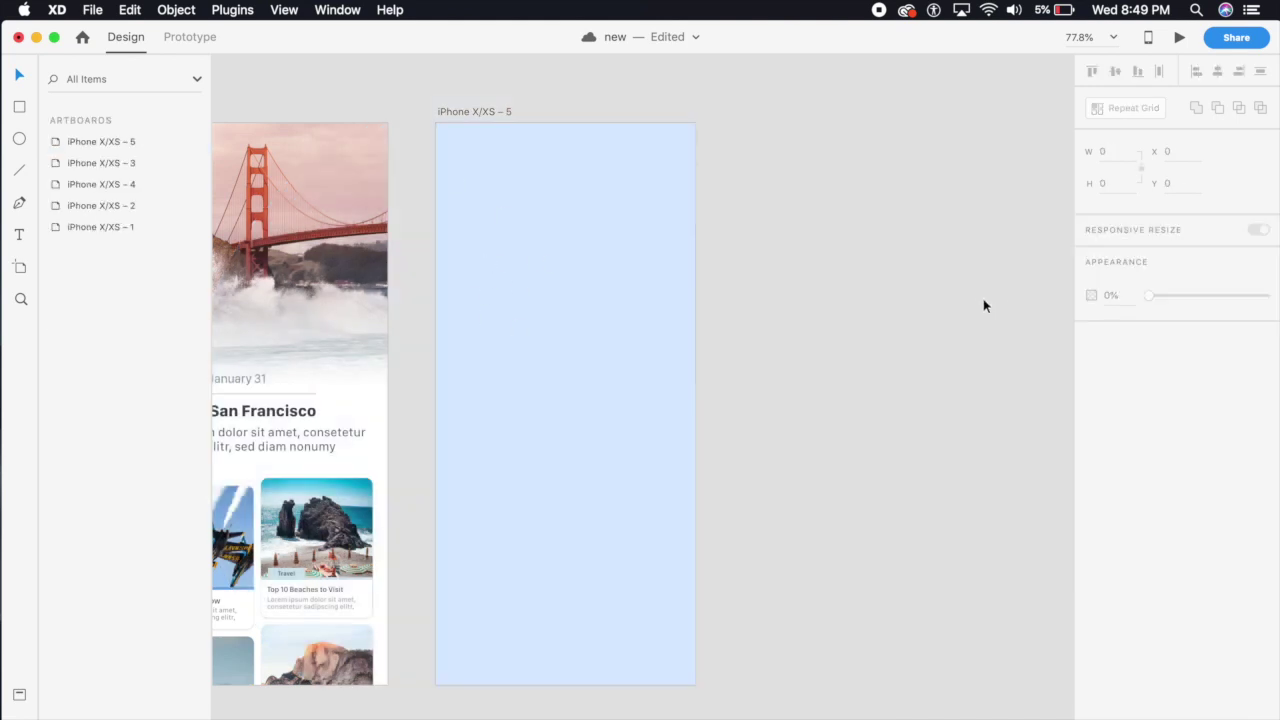
{"action": "scroll", "coordinate": [600, 400], "scroll_direction": "left", "scroll_amount": 3}
- Place the Symbol 3 jets image at the top of iPhone X/XS – 5 with the Symbol 2 Jet Show card below
{"action": "scroll", "coordinate": [532, 396], "scroll_direction": "left", "scroll_amount": 5}
{"action": "scroll", "coordinate": [532, 396], "scroll_direction": "down", "scroll_amount": 1}
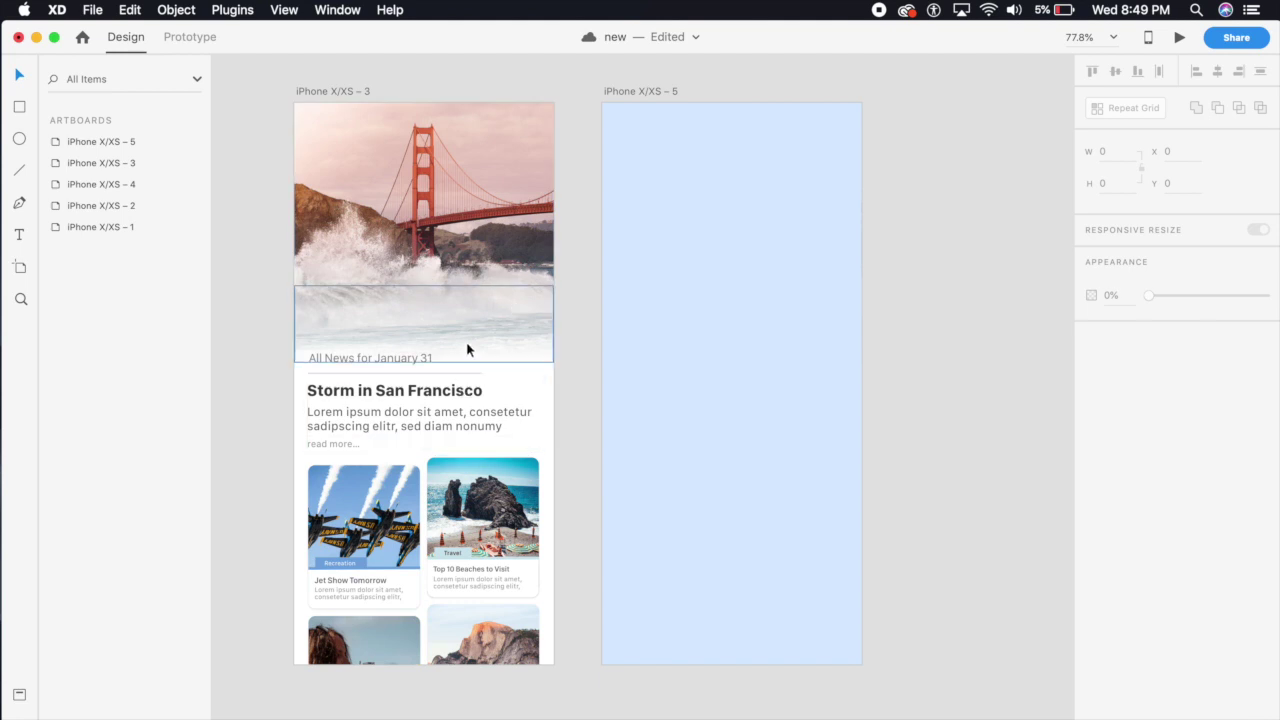
{"action": "left_click", "coordinate": [19, 694]}
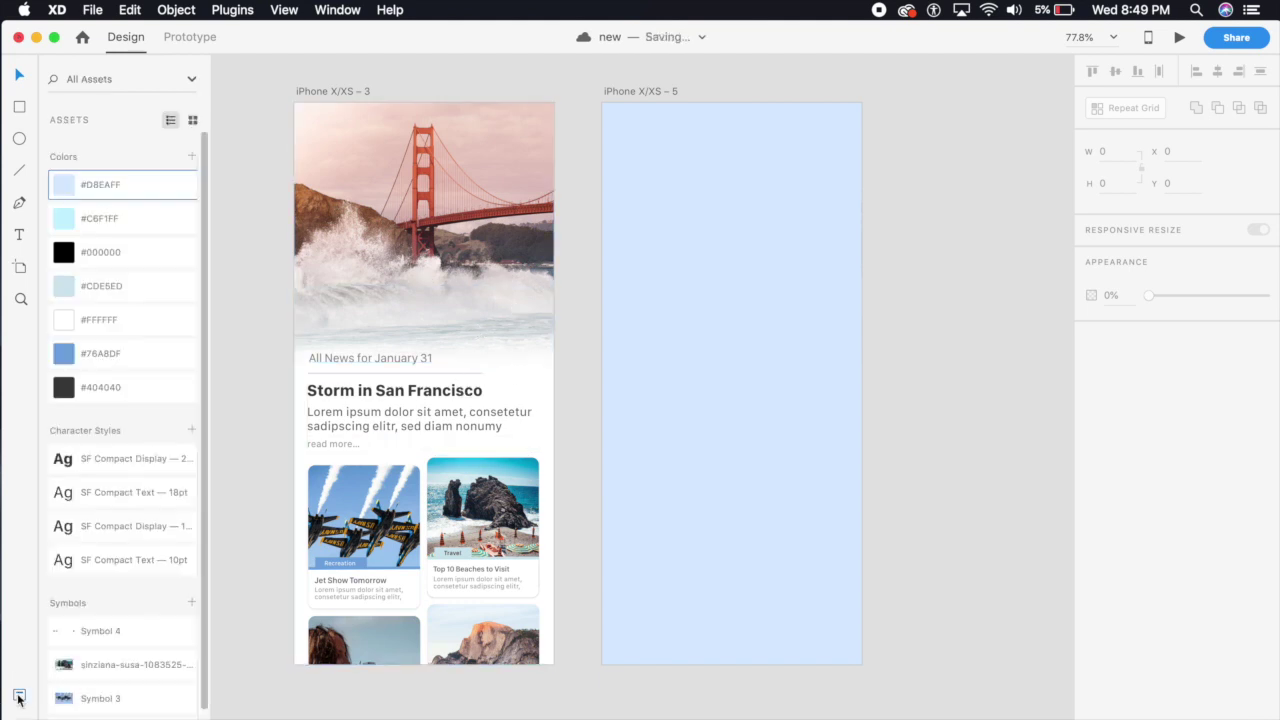
{"action": "scroll", "coordinate": [100, 668], "scroll_direction": "down", "scroll_amount": 1}
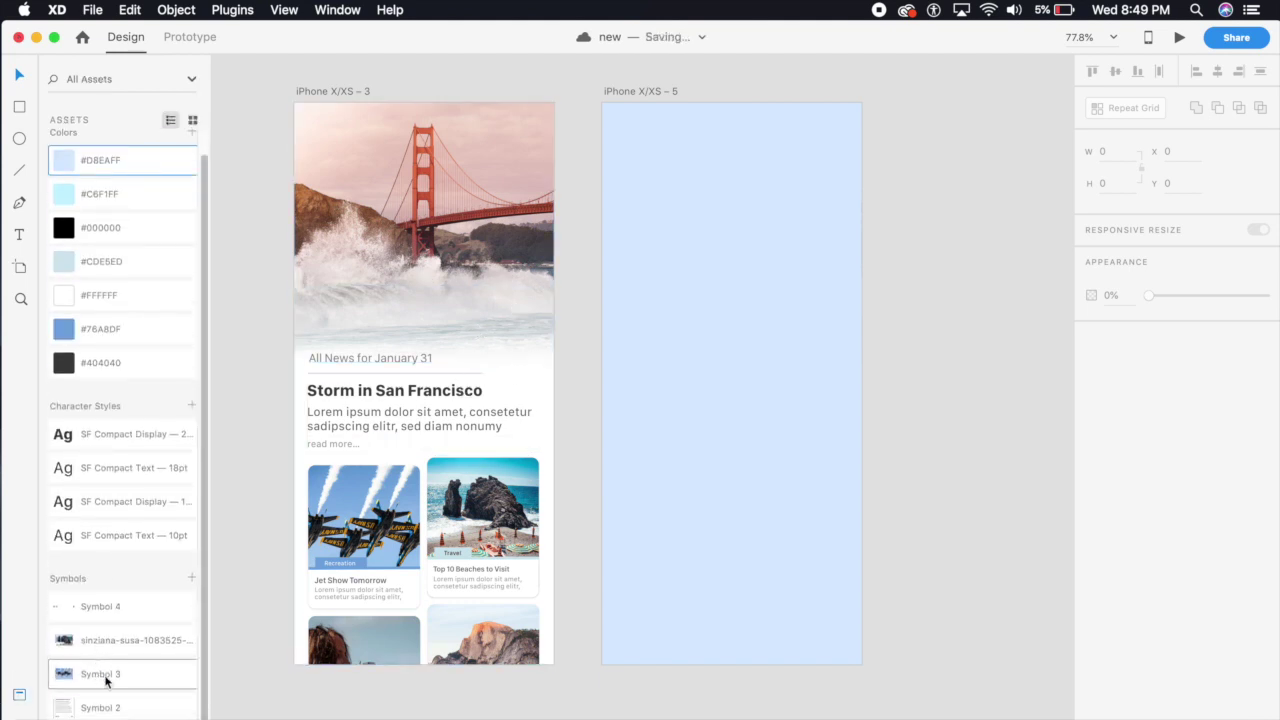
{"action": "mouse_move", "coordinate": [107, 677]}
{"action": "left_mouse_down"}
{"action": "mouse_move", "coordinate": [577, 462]}
{"action": "mouse_move", "coordinate": [749, 337]}
{"action": "left_mouse_up"}
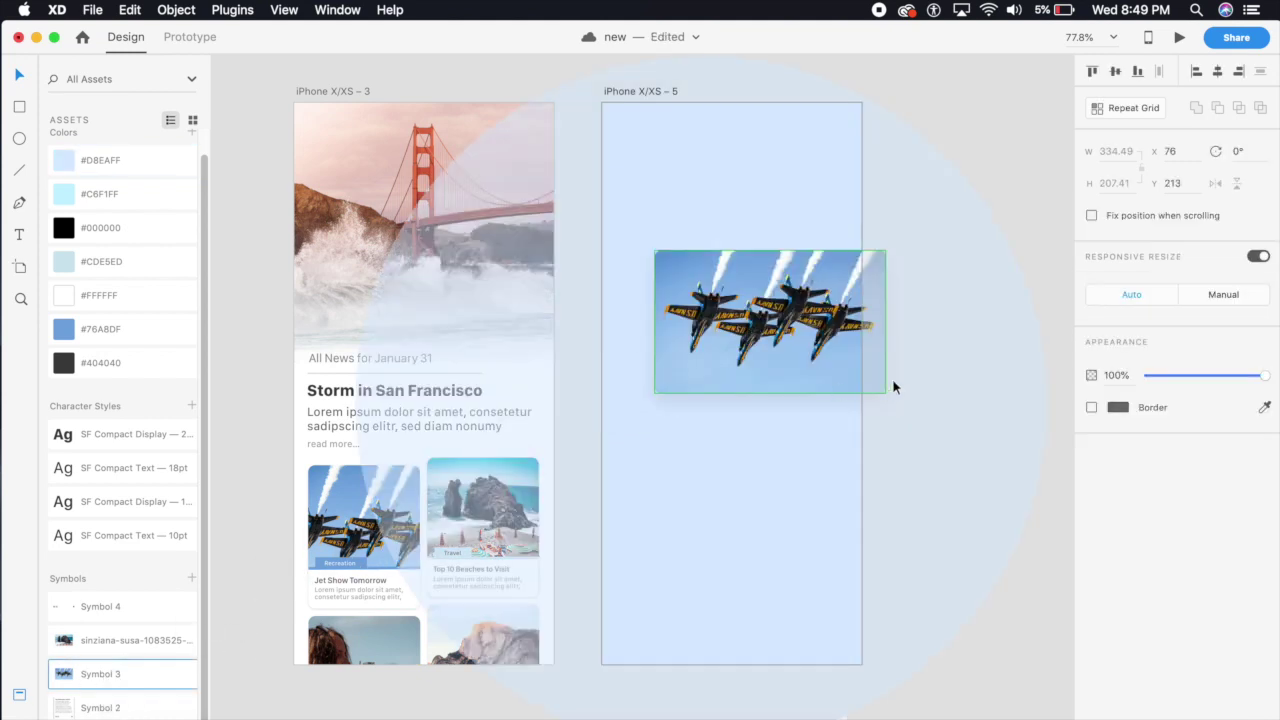
{"action": "left_click_drag", "start_coordinate": [764, 312], "coordinate": [720, 227]}
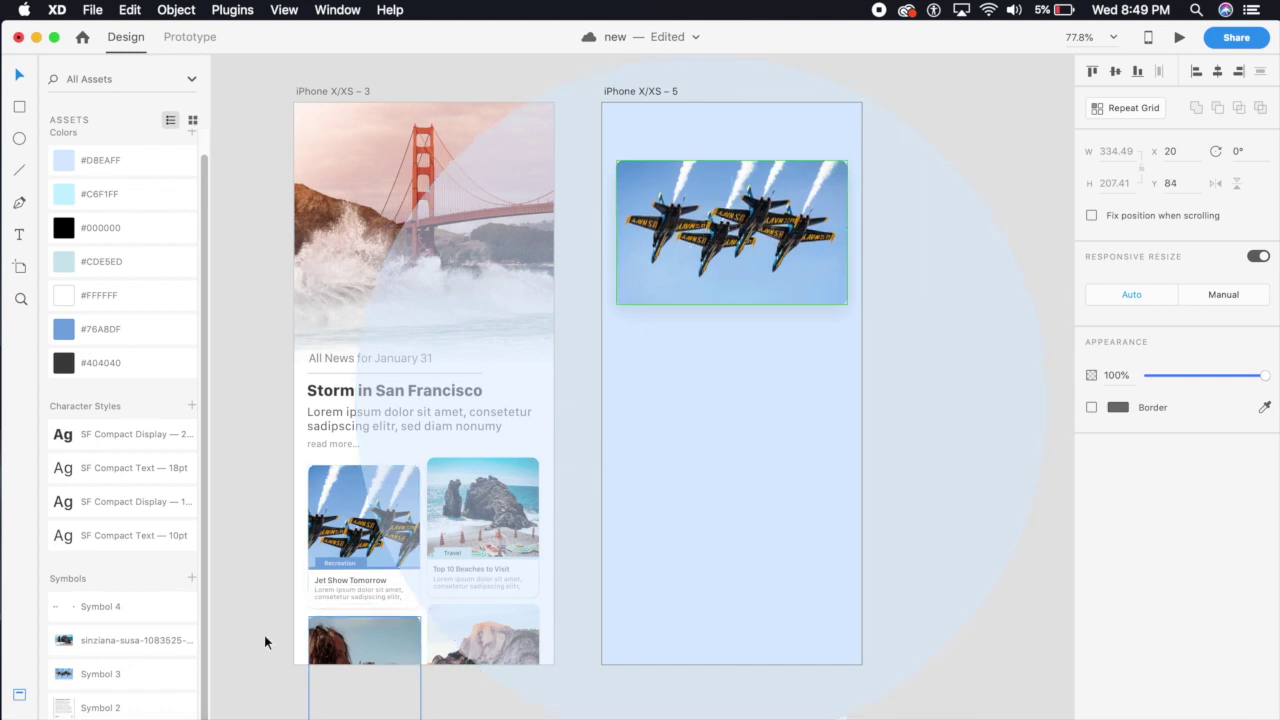
{"action": "left_click_drag", "start_coordinate": [100, 707], "coordinate": [748, 415]}
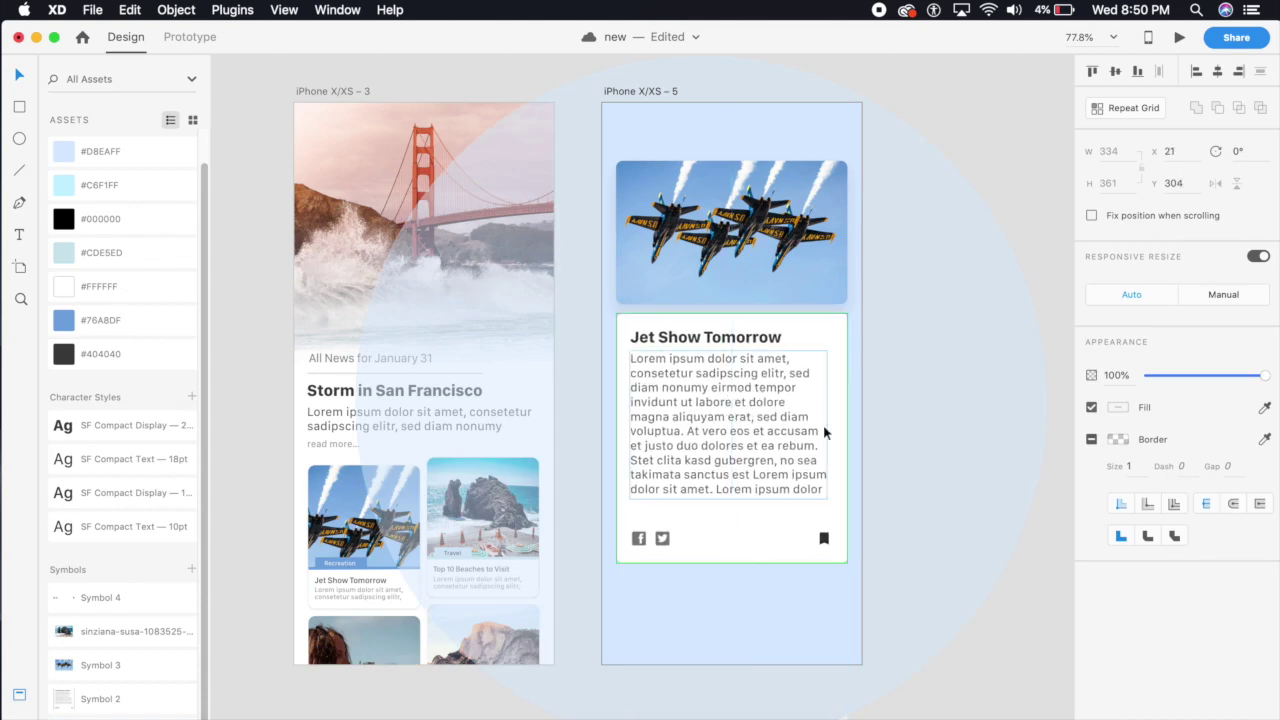
{"action": "key", "text": "Escape"}
{"action": "scroll", "coordinate": [731, 457], "scroll_direction": "up", "scroll_amount": 2}
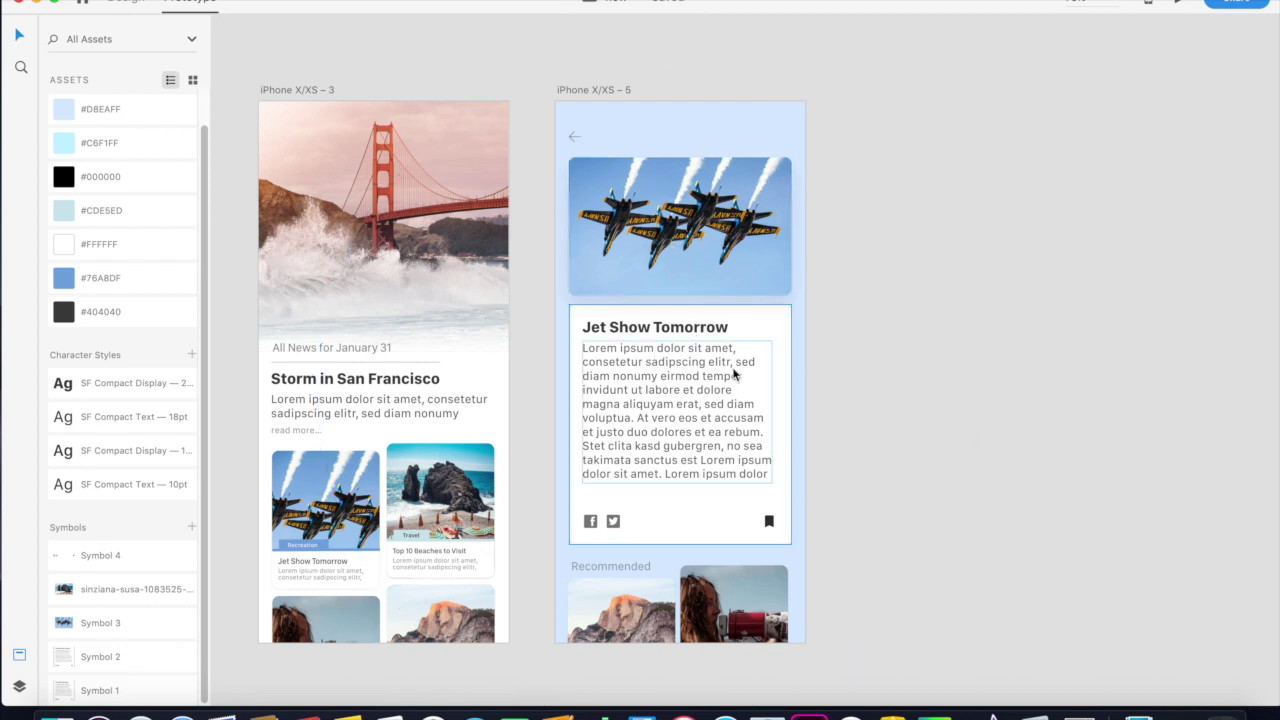
{"action": "left_click", "coordinate": [755, 265]}
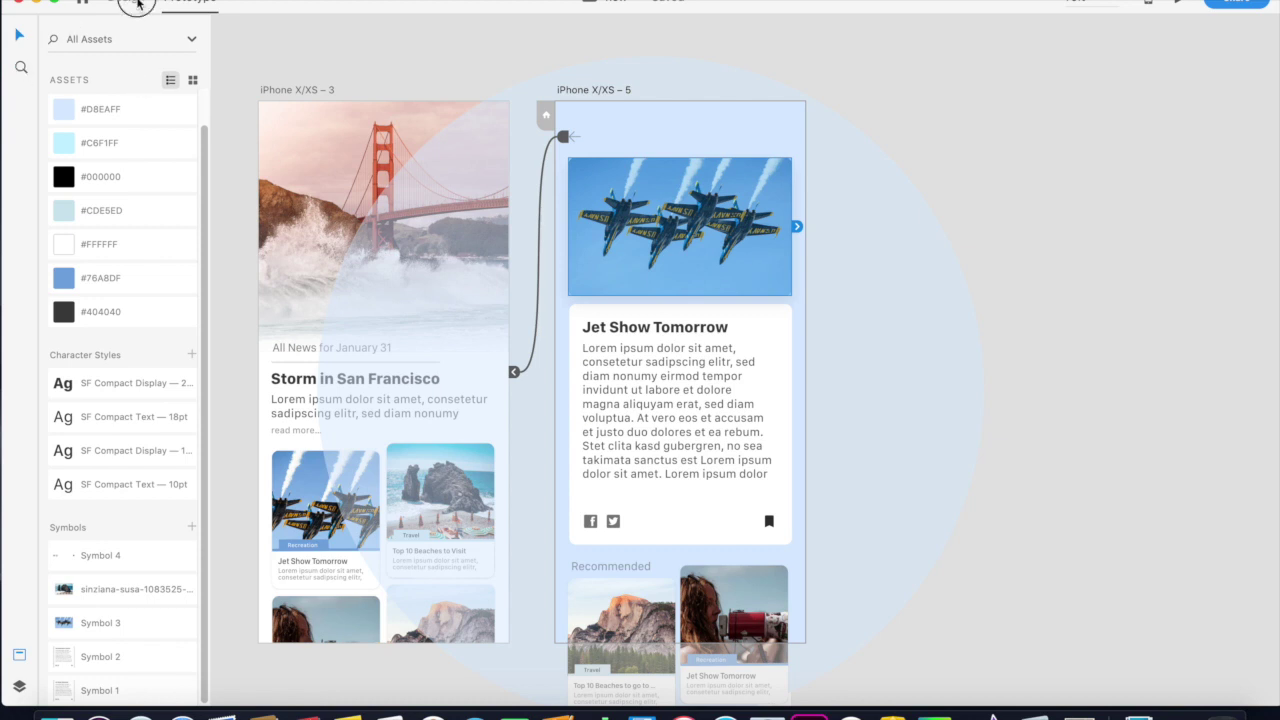
- Paste copies of the jets image and Jet Show Tomorrow card into iPhone X/XS – 3 and hide them
{"action": "left_click", "coordinate": [126, 3]}
{"action": "left_click", "coordinate": [685, 420], "text": "shift"}
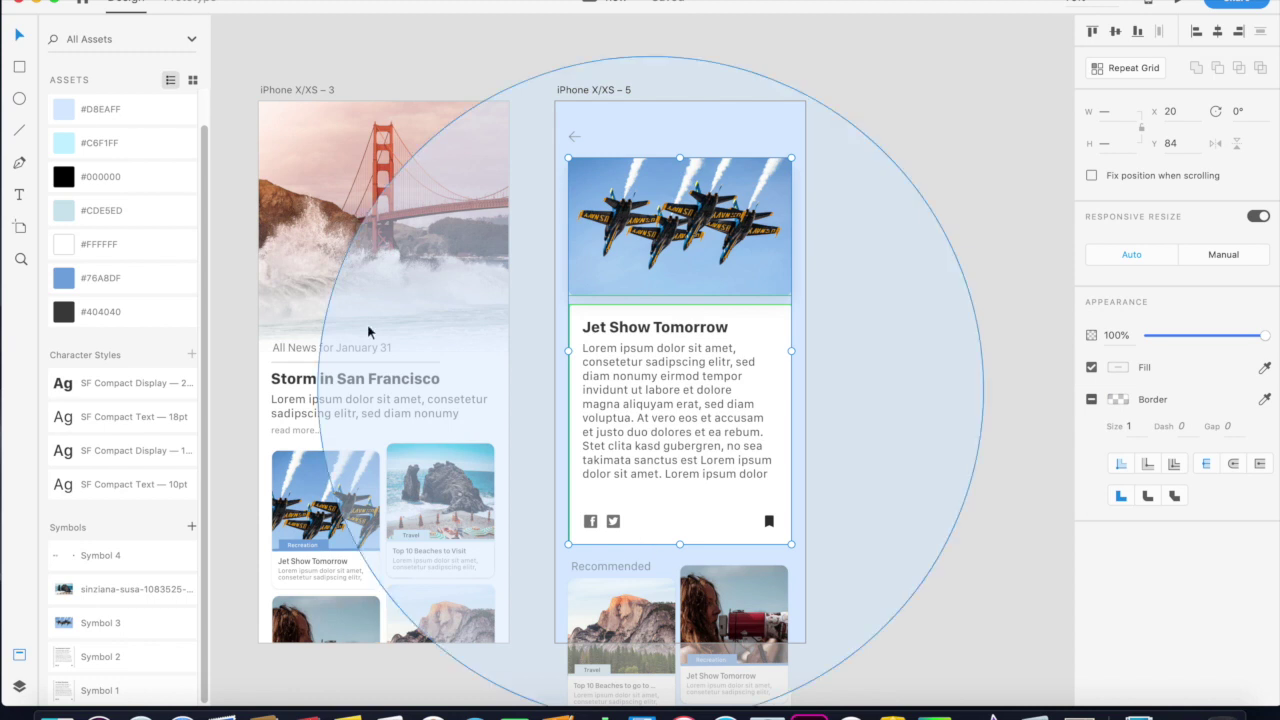
{"action": "left_click", "coordinate": [300, 236]}
{"action": "key", "text": "ctrl+v"}
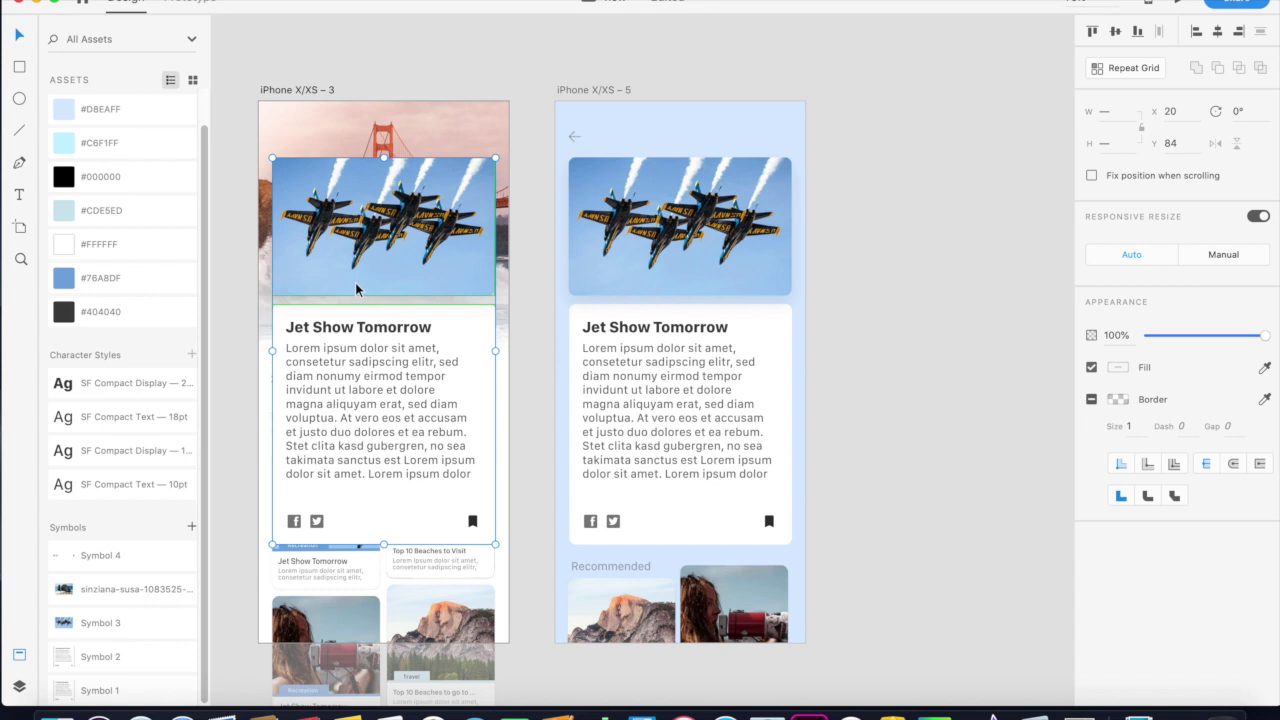
{"action": "key", "text": "ctrl+comma"}
{"action": "left_click", "coordinate": [19, 687]}
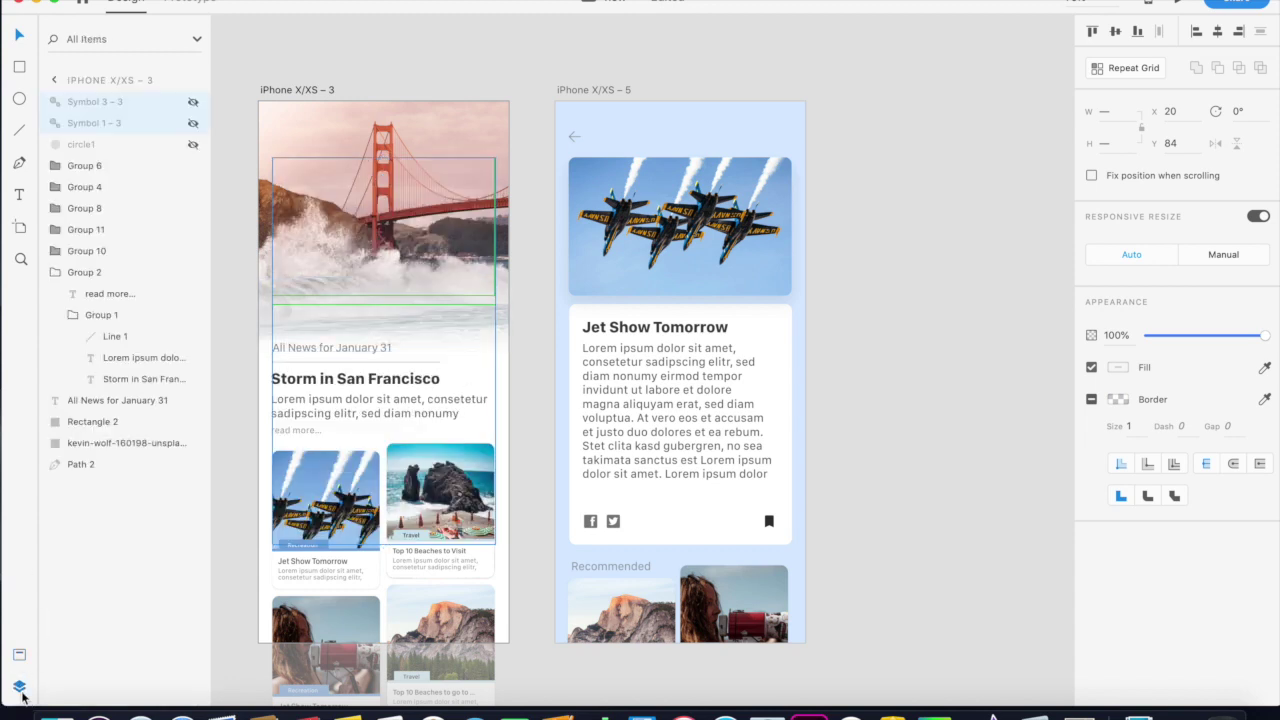
{"action": "mouse_move", "coordinate": [120, 123]}
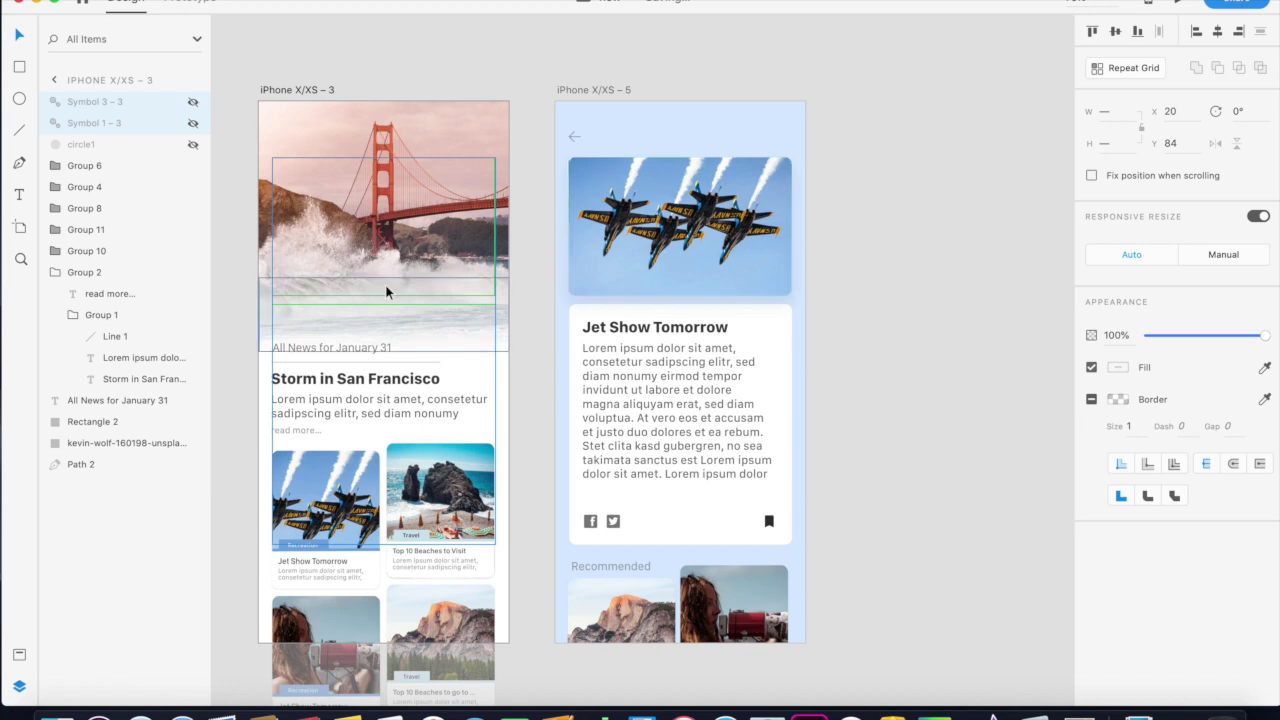
- Nudge the hidden Symbol 3 – 3 jets image downward on iPhone X/XS – 3
{"action": "left_click", "coordinate": [538, 50]}
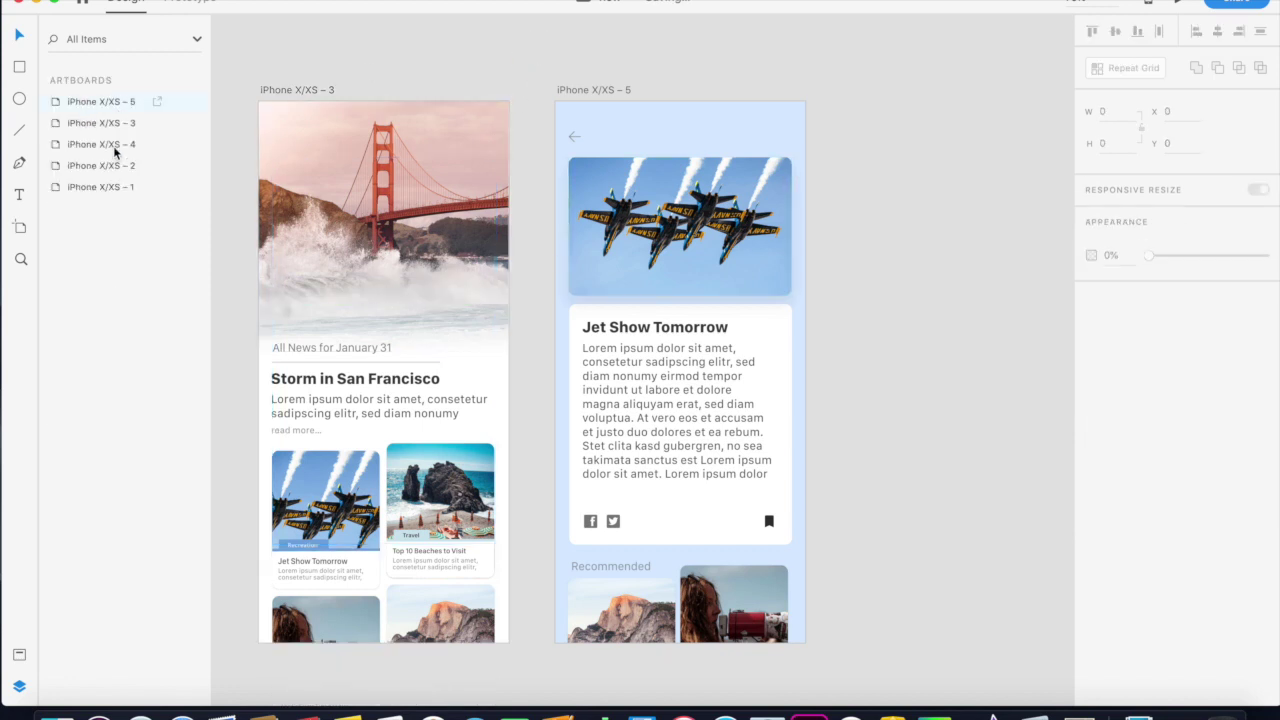
{"action": "left_click", "coordinate": [422, 317]}
{"action": "left_click", "coordinate": [100, 101]}
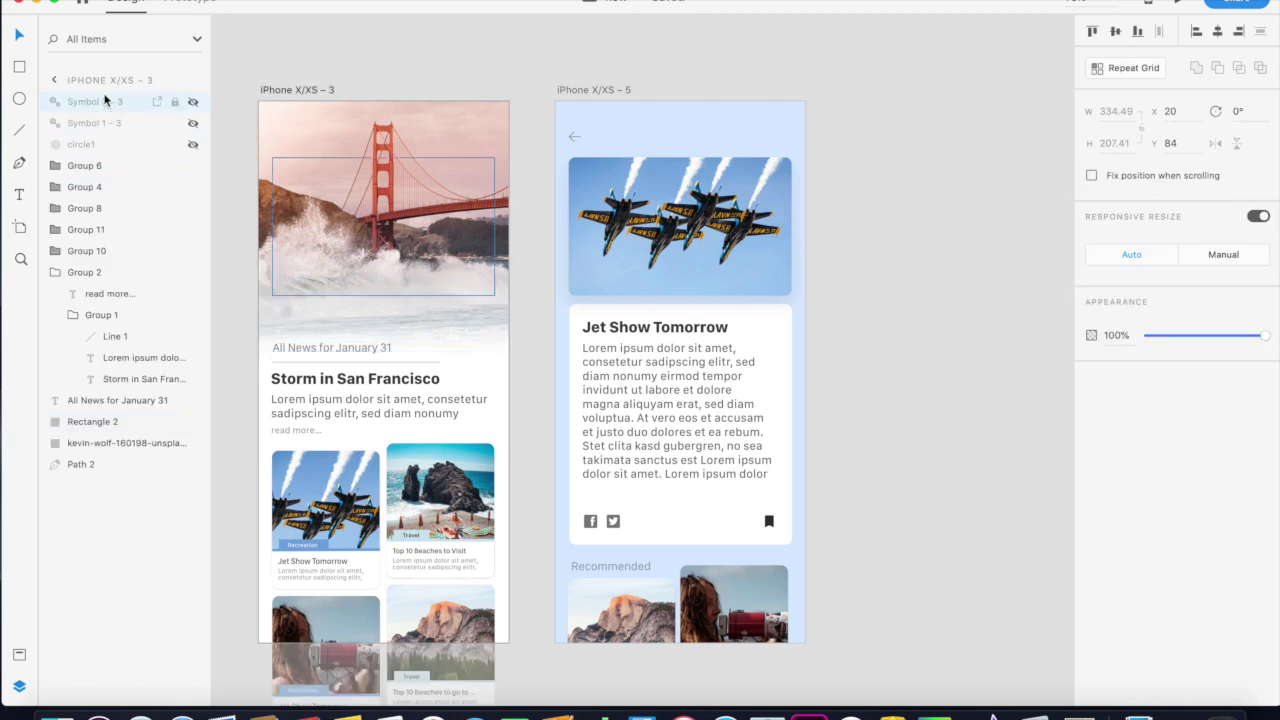
{"action": "key", "text": "shift+Down"}
{"action": "key", "text": "shift+Down"}
{"action": "key", "text": "shift+Down"}
{"action": "key", "text": "shift+Down"}
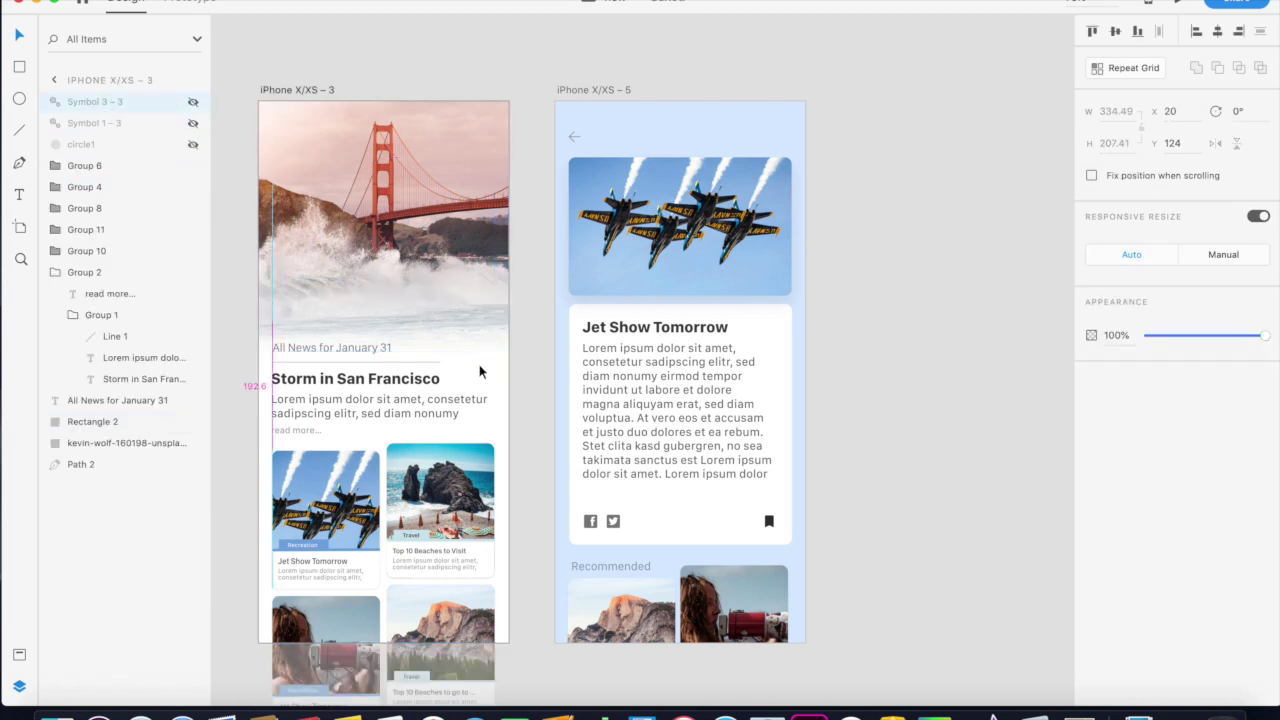
{"action": "key", "text": "shift+Down"}
{"action": "key", "text": "shift+Down"}
{"action": "key", "text": "shift+Down"}
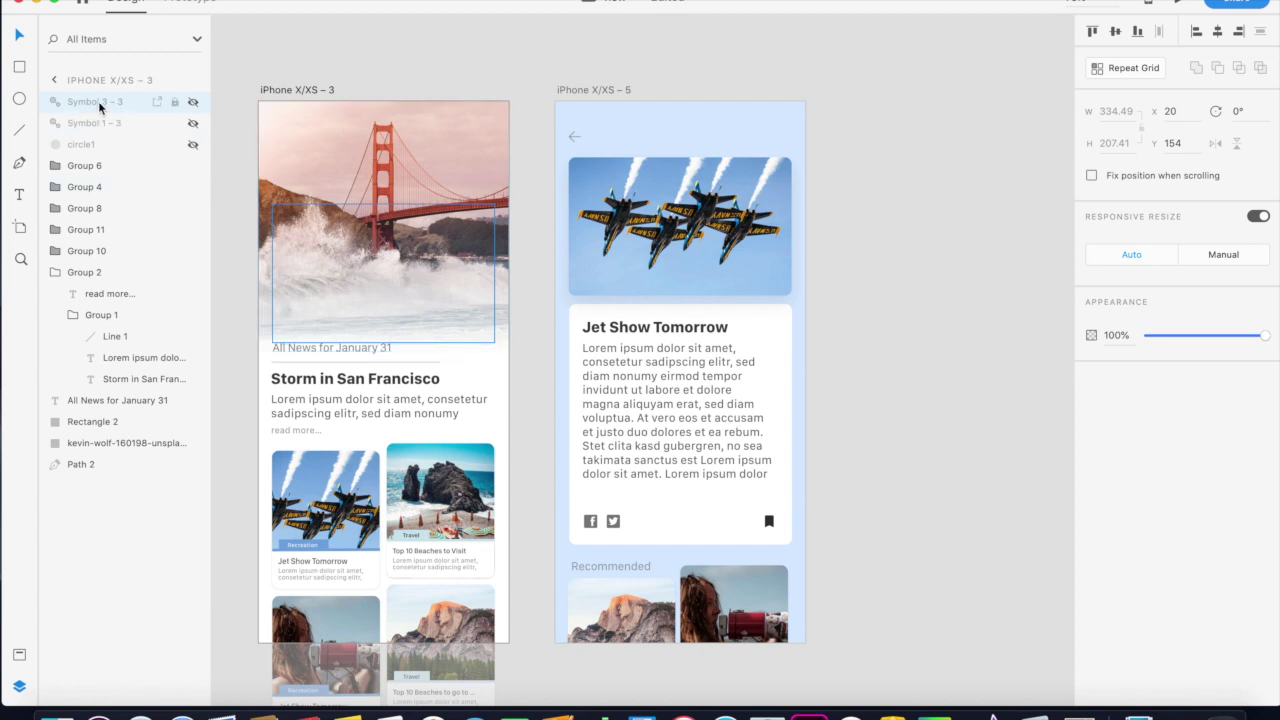
{"action": "left_click", "coordinate": [316, 503]}
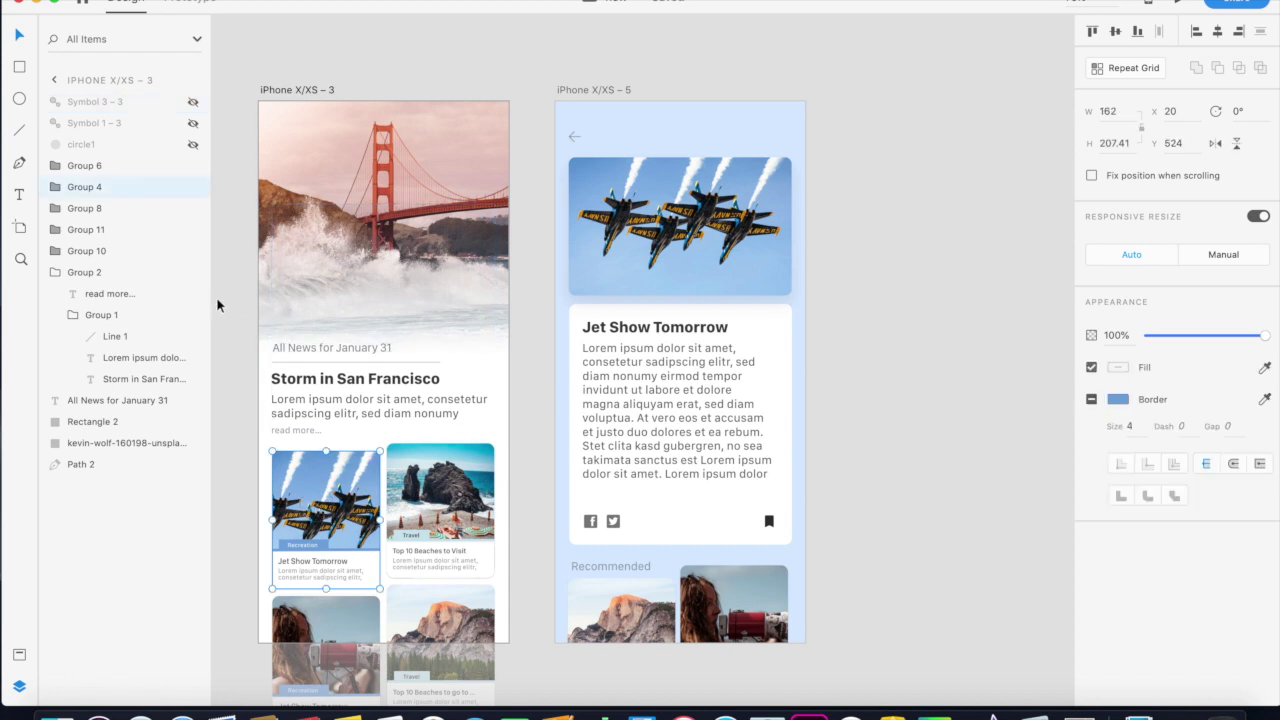
- Move Group 4 on iPhone X/XS – 5 up from Y 524 to Y 374
{"action": "left_click", "coordinate": [692, 236]}
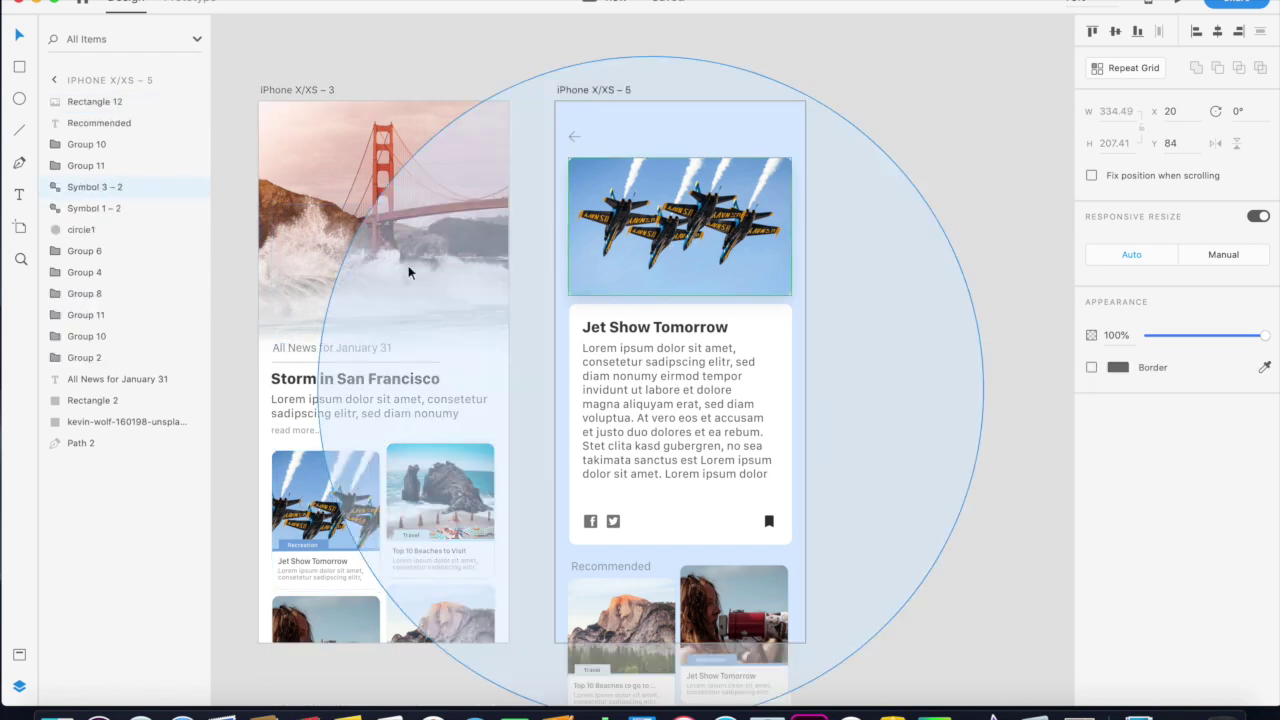
{"action": "left_click", "coordinate": [116, 274]}
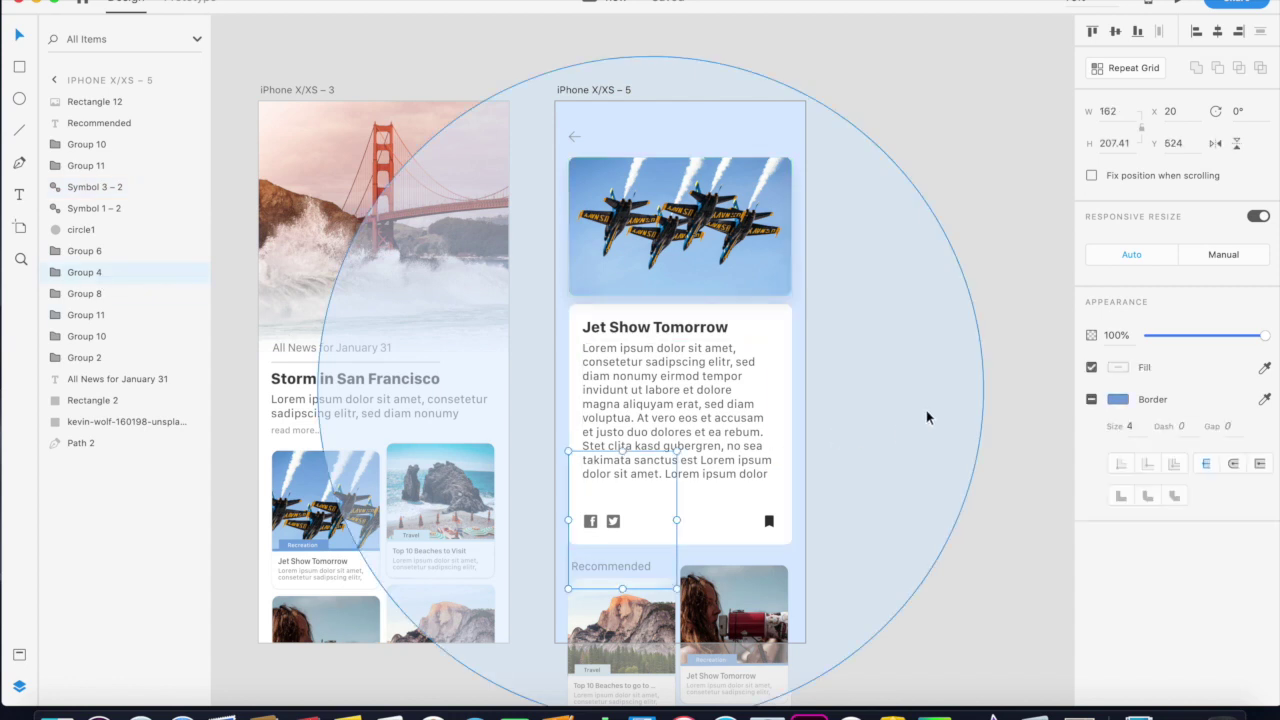
{"action": "key", "text": "shift+Up"}
{"action": "key", "text": "shift+Up"}
{"action": "key", "text": "shift+Up"}
{"action": "key", "text": "shift+Up"}
{"action": "key", "text": "shift+Up"}
{"action": "key", "text": "shift+Up"}
{"action": "key", "text": "shift+Up"}
{"action": "key", "text": "shift+Up"}
{"action": "key", "text": "shift+Up"}
{"action": "key", "text": "shift+Up"}
{"action": "key", "text": "shift+Up"}
{"action": "key", "text": "shift+Up"}
{"action": "key", "text": "shift+Up"}
{"action": "key", "text": "shift+Up"}
{"action": "key", "text": "shift+Up"}
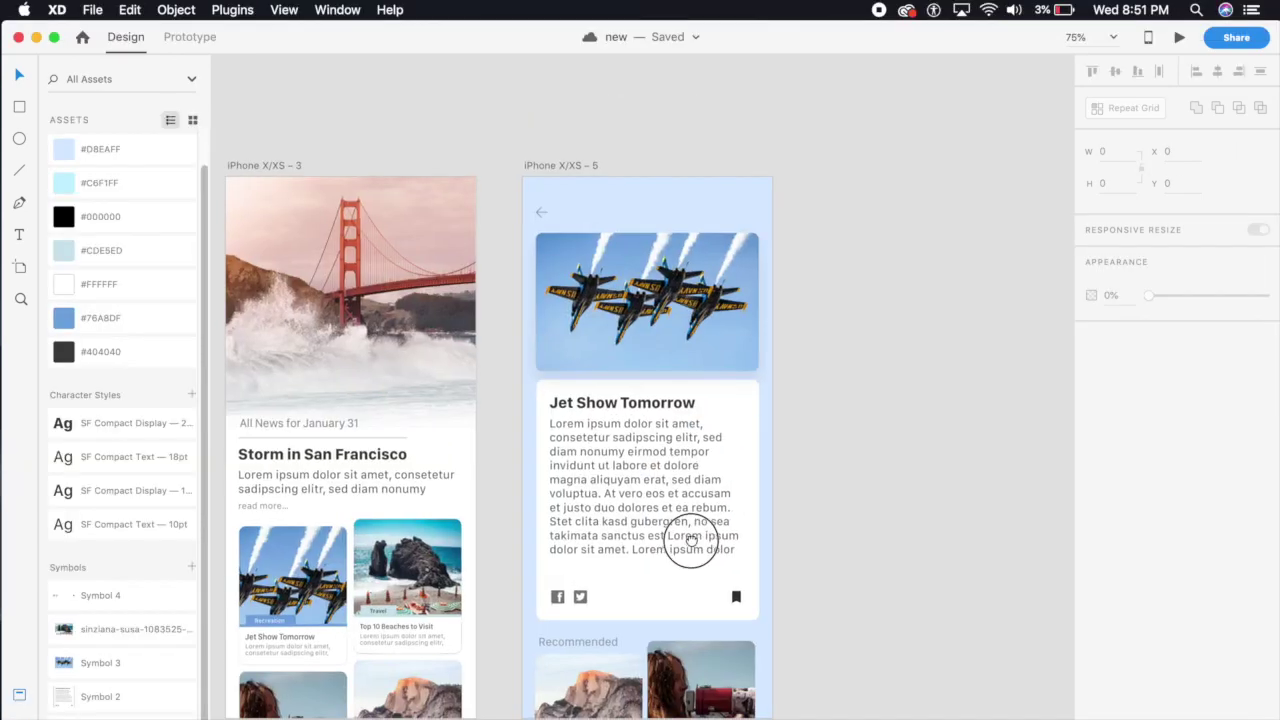
{"action": "scroll", "coordinate": [690, 540], "scroll_direction": "down", "scroll_amount": 2}
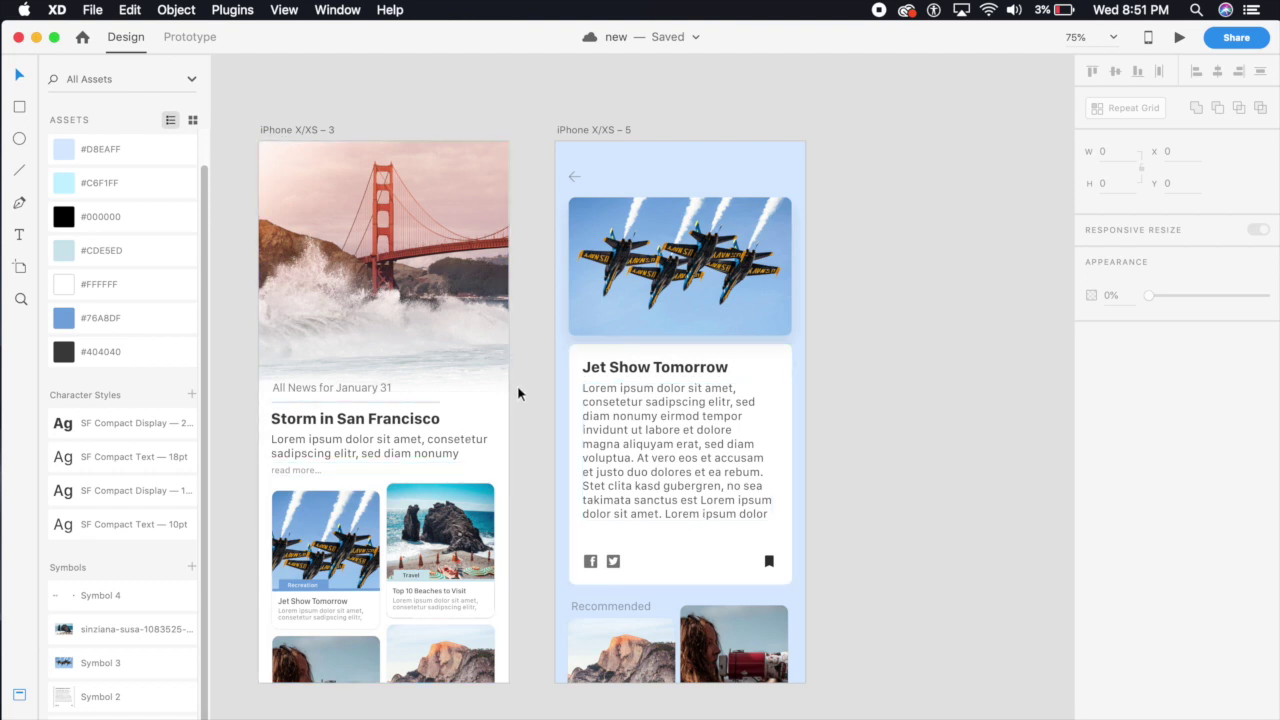
- Link the Jet Show card to iPhone X/XS – 5 with Tap, Auto-Animate, Ease Out, 0.4 s
{"action": "left_click", "coordinate": [204, 38]}
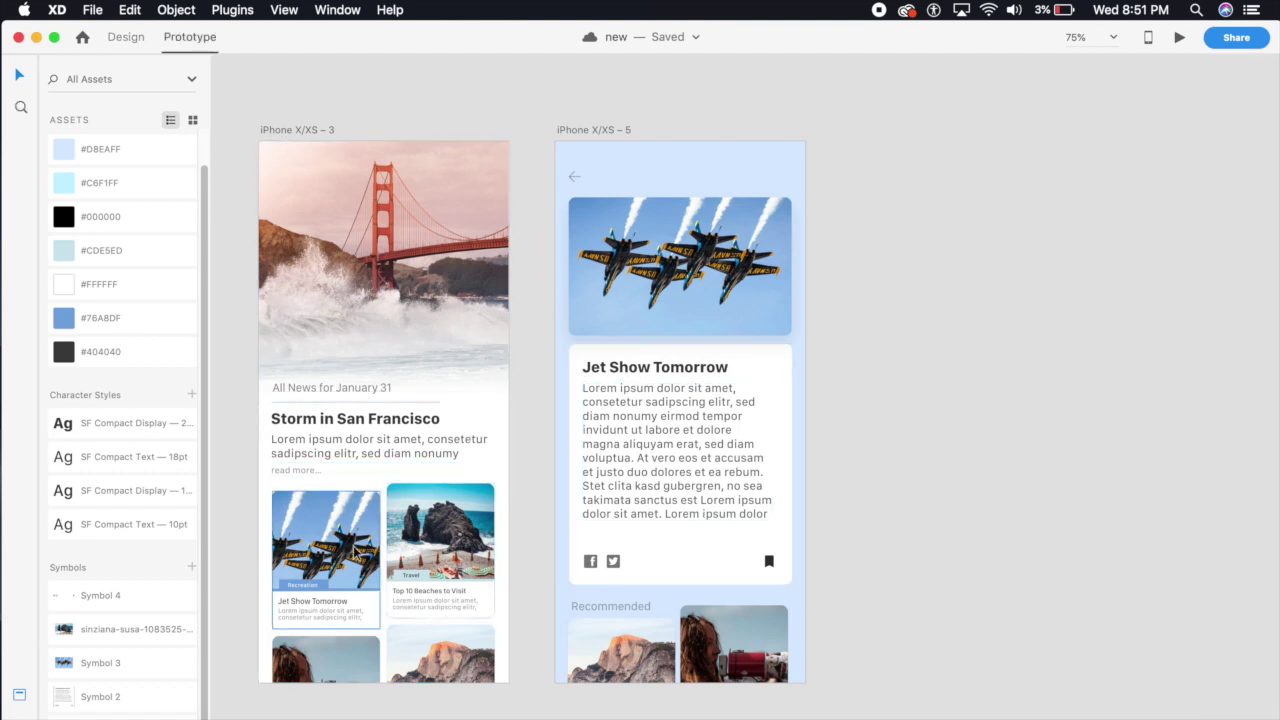
{"action": "left_click", "coordinate": [355, 549]}
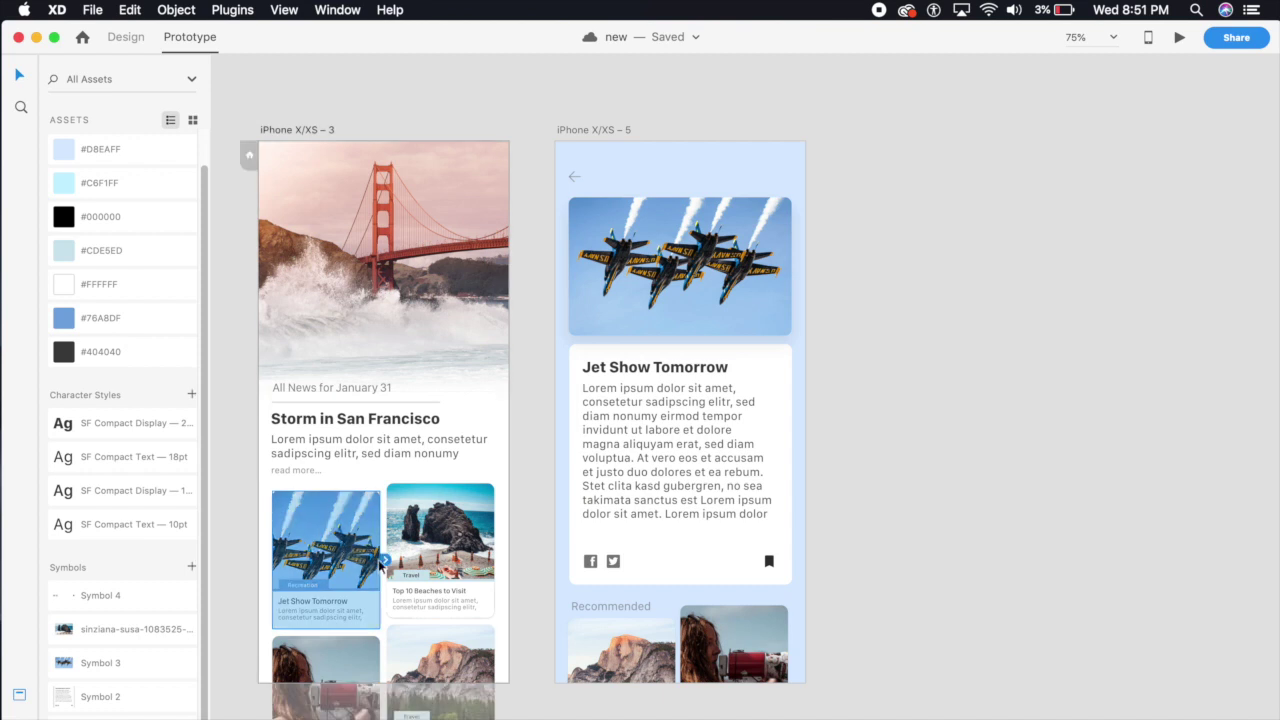
{"action": "left_click_drag", "start_coordinate": [385, 566], "coordinate": [697, 366]}
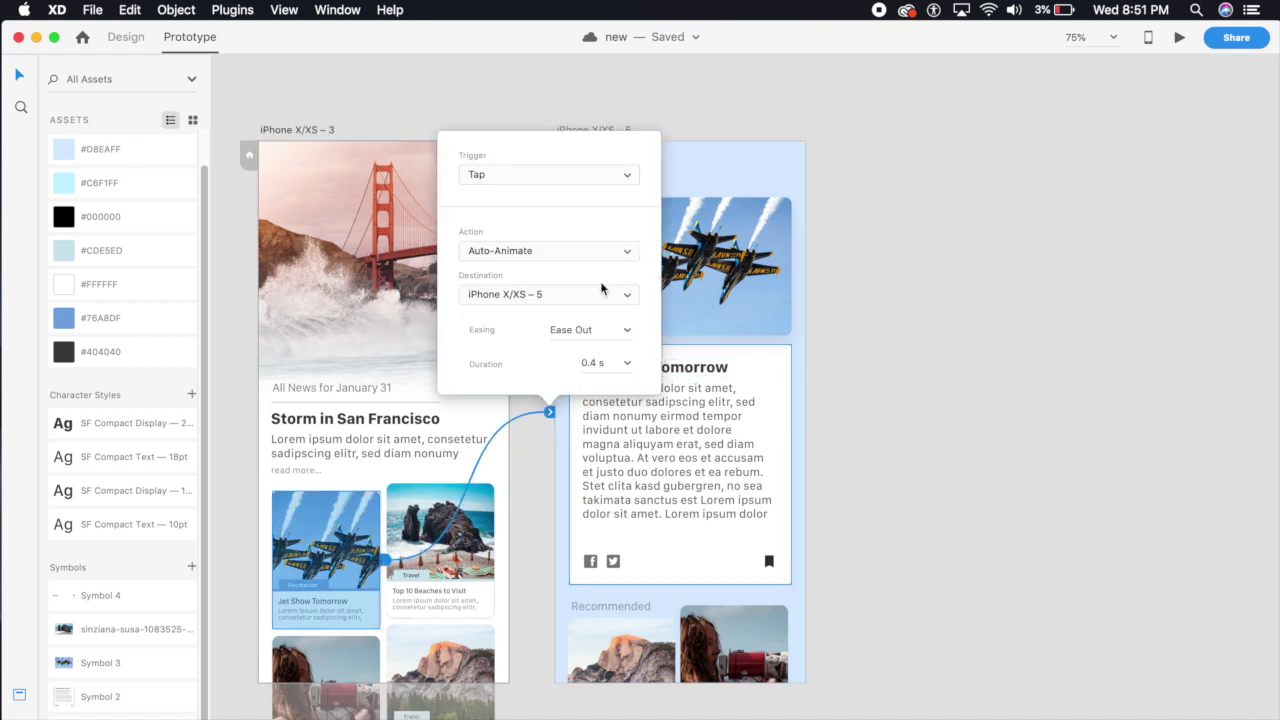
{"action": "left_click", "coordinate": [620, 252]}
{"action": "left_click", "coordinate": [616, 175]}
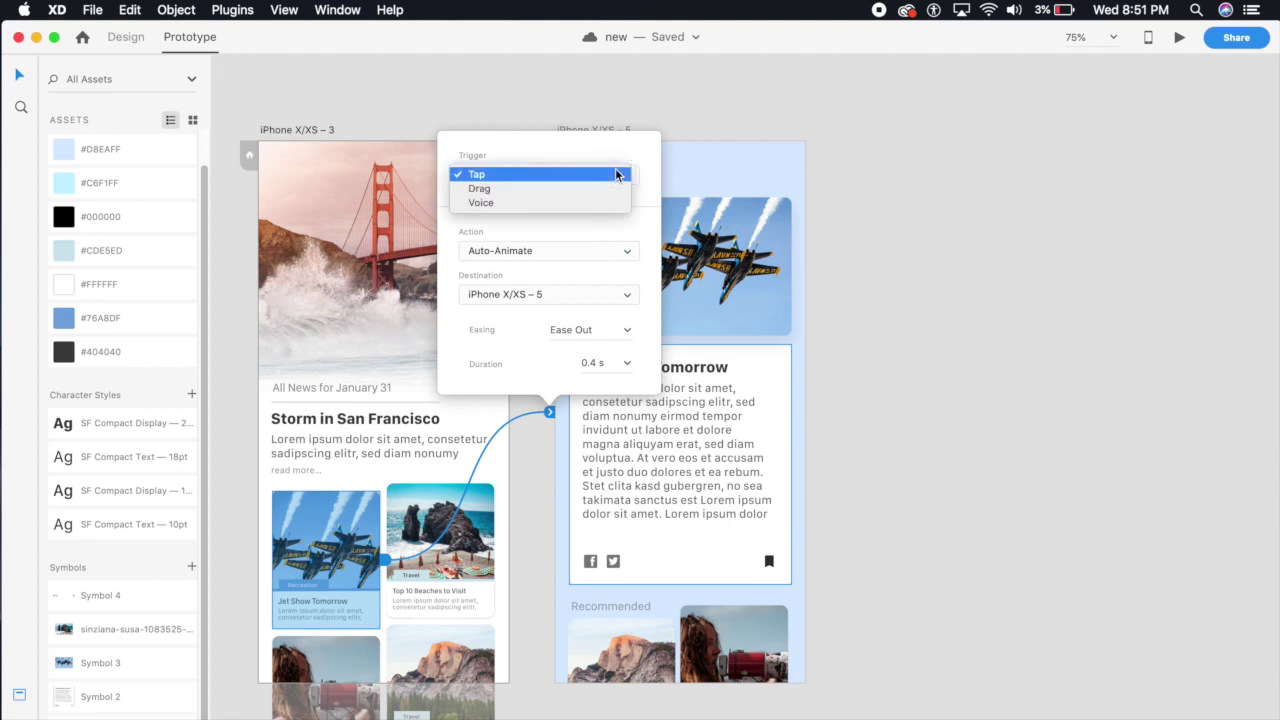
{"action": "left_click", "coordinate": [628, 332]}
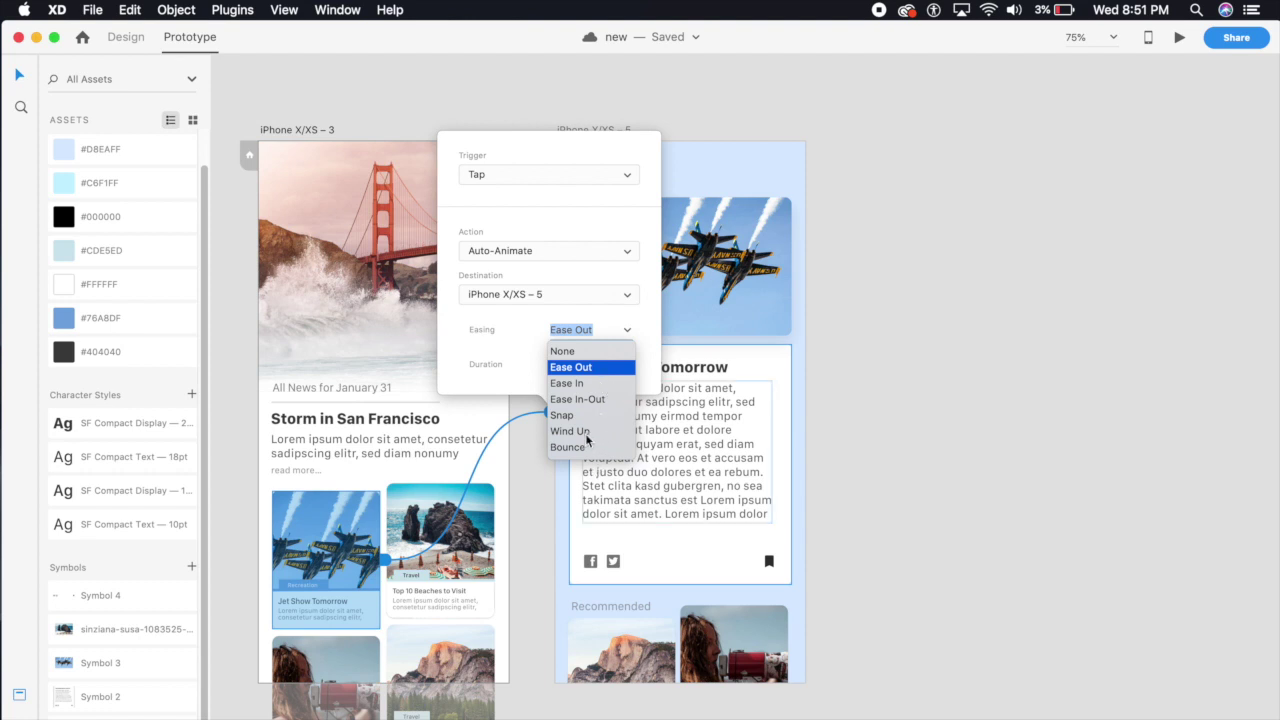
{"action": "left_click", "coordinate": [585, 367]}
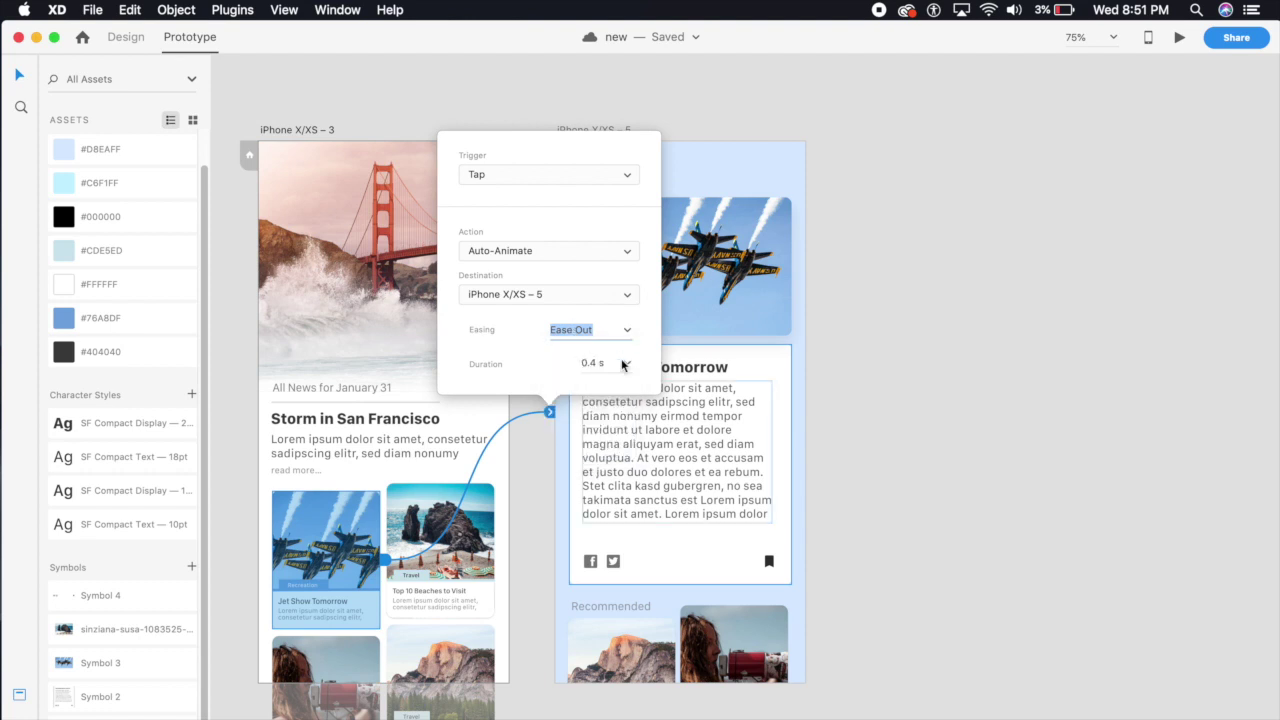
{"action": "left_click", "coordinate": [626, 366]}
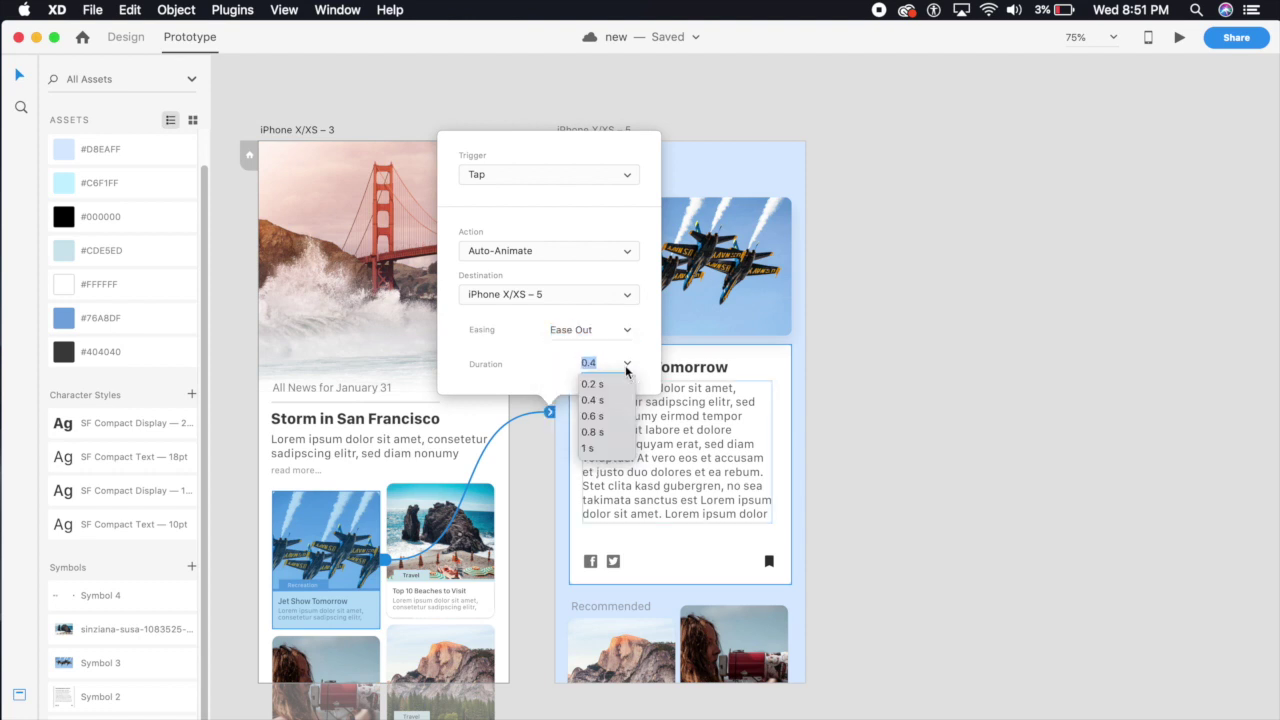
{"action": "left_click", "coordinate": [591, 403]}
{"action": "left_click", "coordinate": [540, 554]}
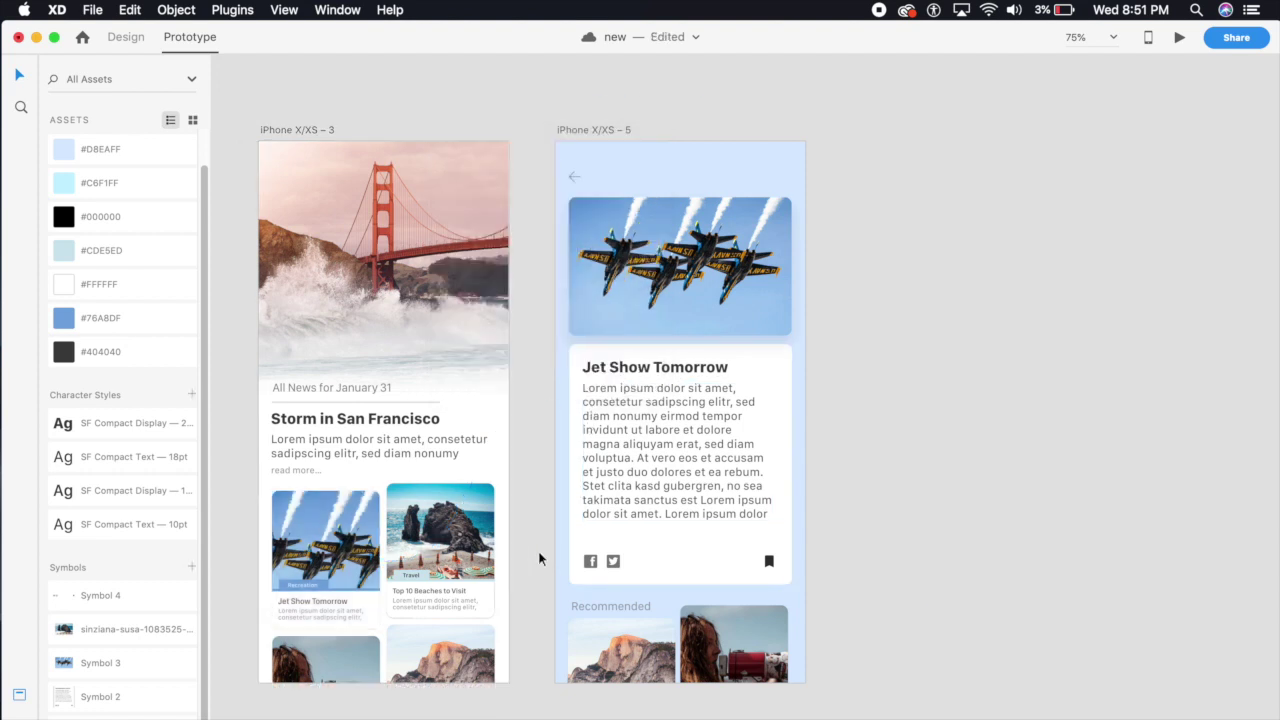
- Link the detail page's back arrow to X/XS – 3 with a 0.2 s Auto-Animate
{"action": "left_click", "coordinate": [574, 176]}
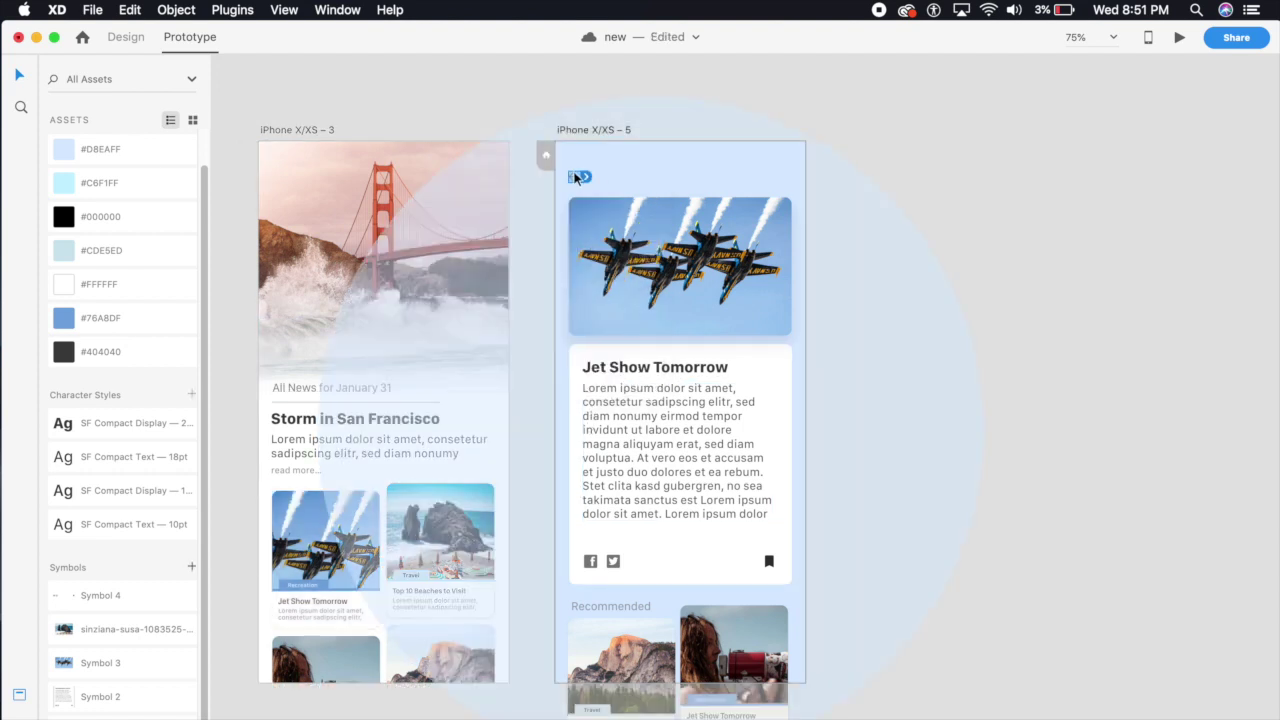
{"action": "mouse_move", "coordinate": [584, 177]}
{"action": "left_mouse_down"}
{"action": "mouse_move", "coordinate": [625, 225]}
{"action": "mouse_move", "coordinate": [291, 271]}
{"action": "left_mouse_up"}
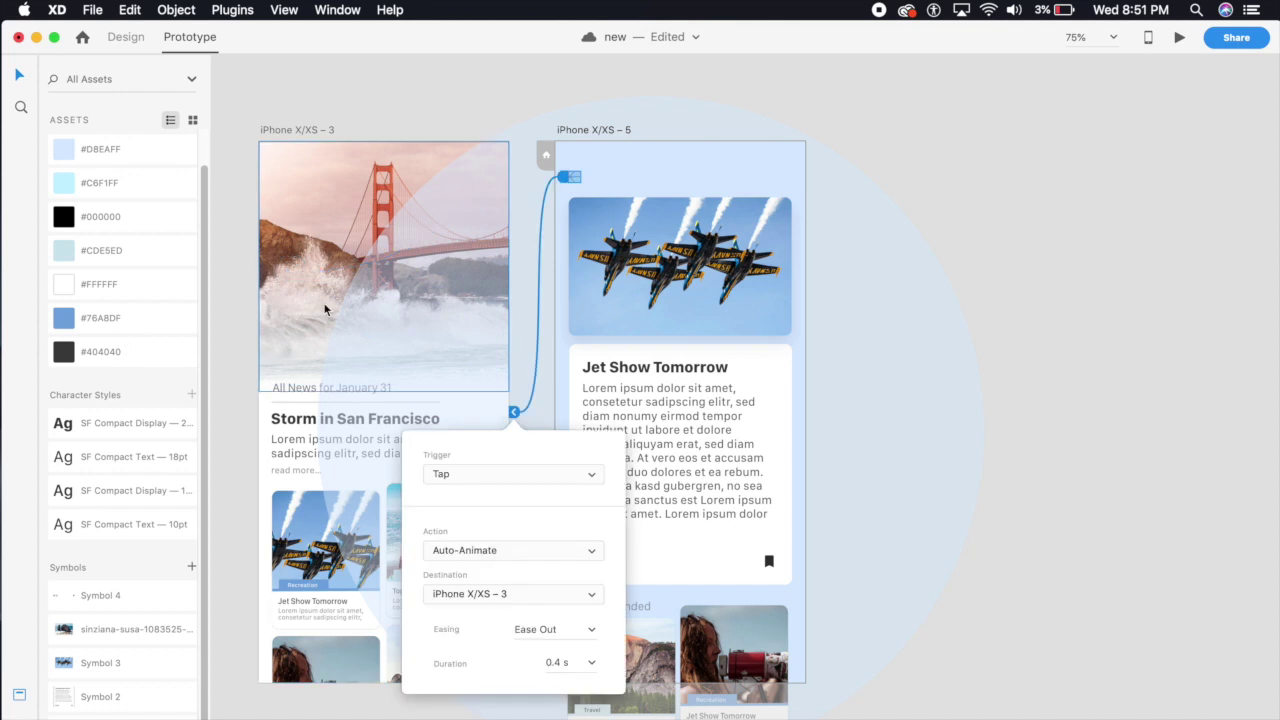
{"action": "left_click", "coordinate": [596, 662]}
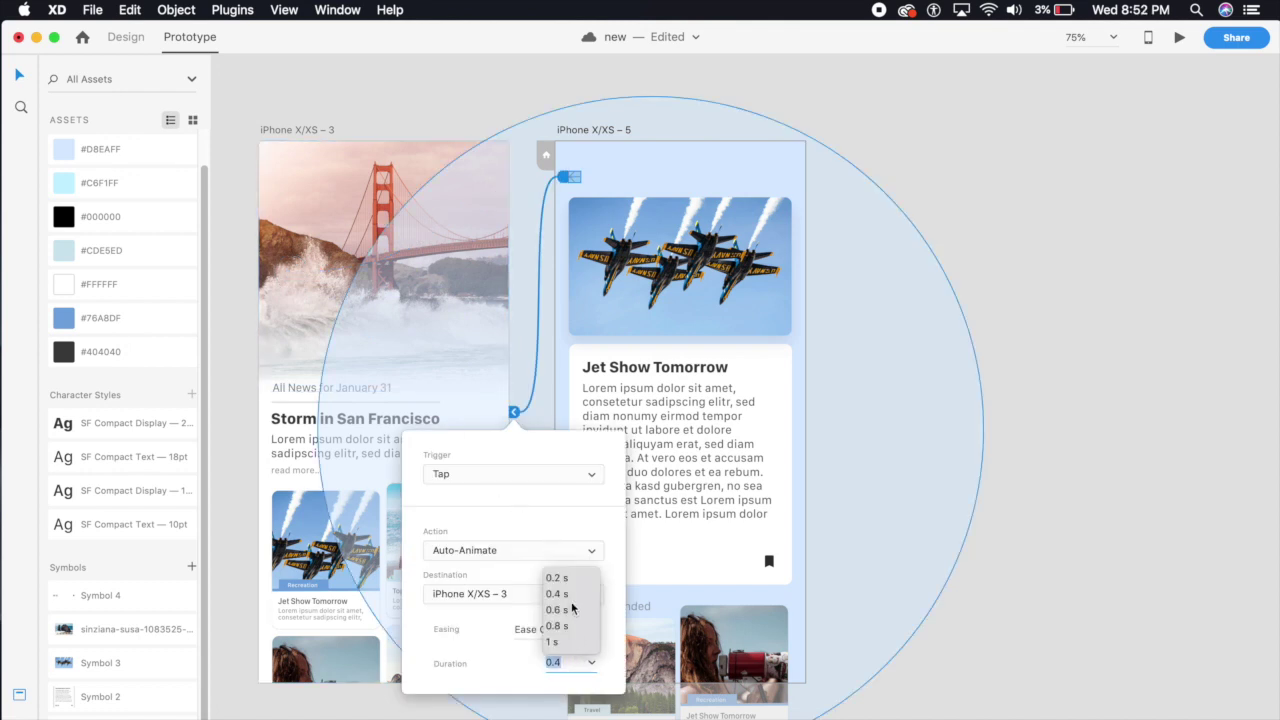
{"action": "left_click", "coordinate": [563, 578]}
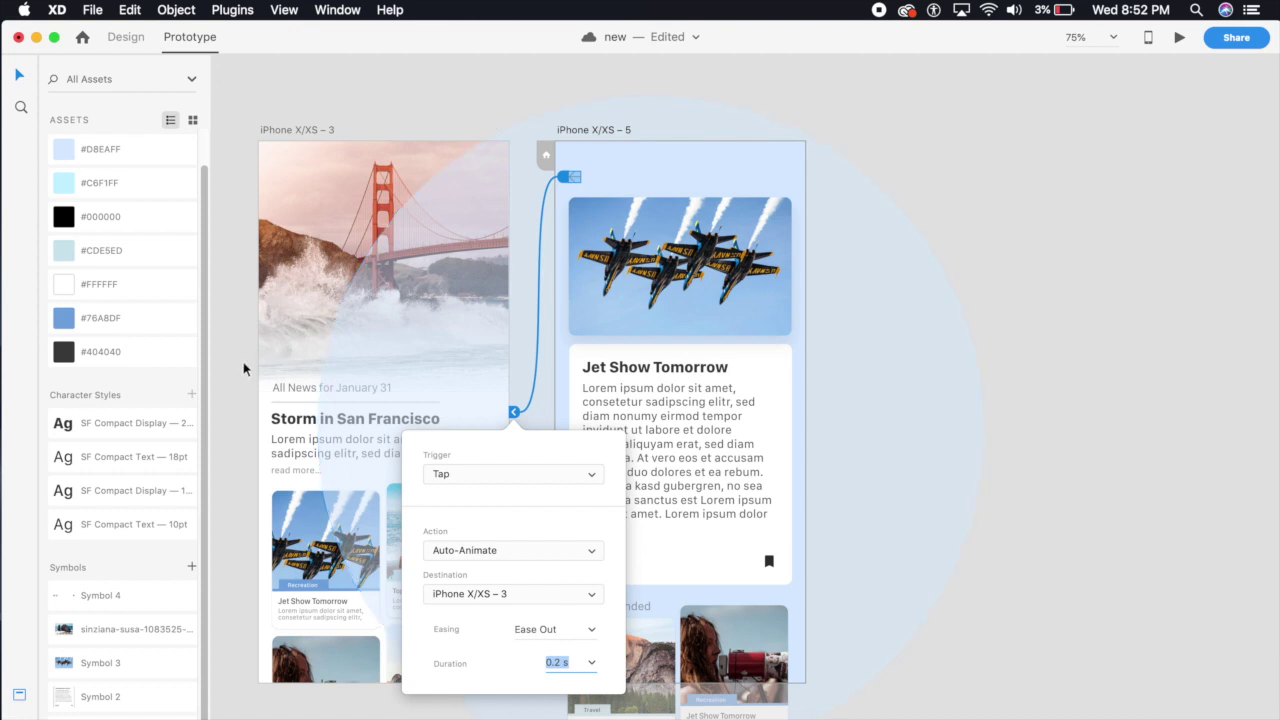
{"action": "left_click", "coordinate": [246, 449]}
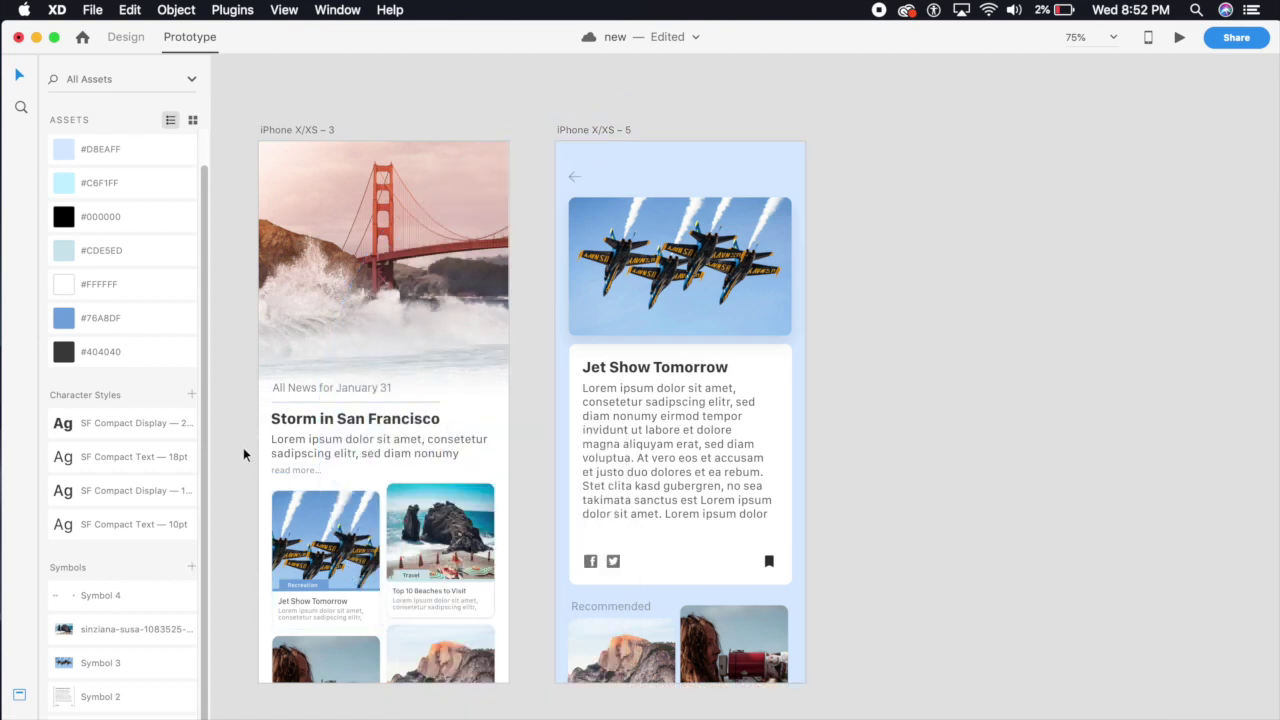
{"action": "left_click", "coordinate": [376, 307]}
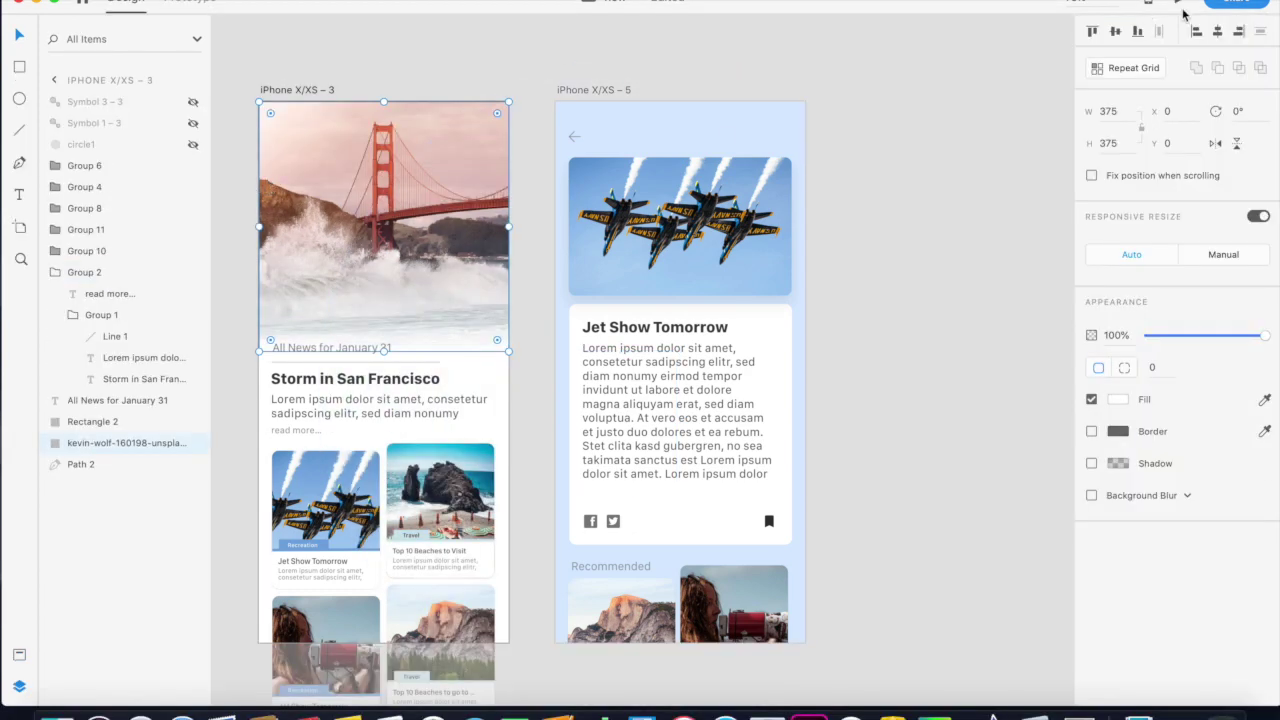
- Run Desktop Preview and tap the Jet Show card and back arrow repeatedly to test the transitions
{"action": "left_click", "coordinate": [1183, 12]}
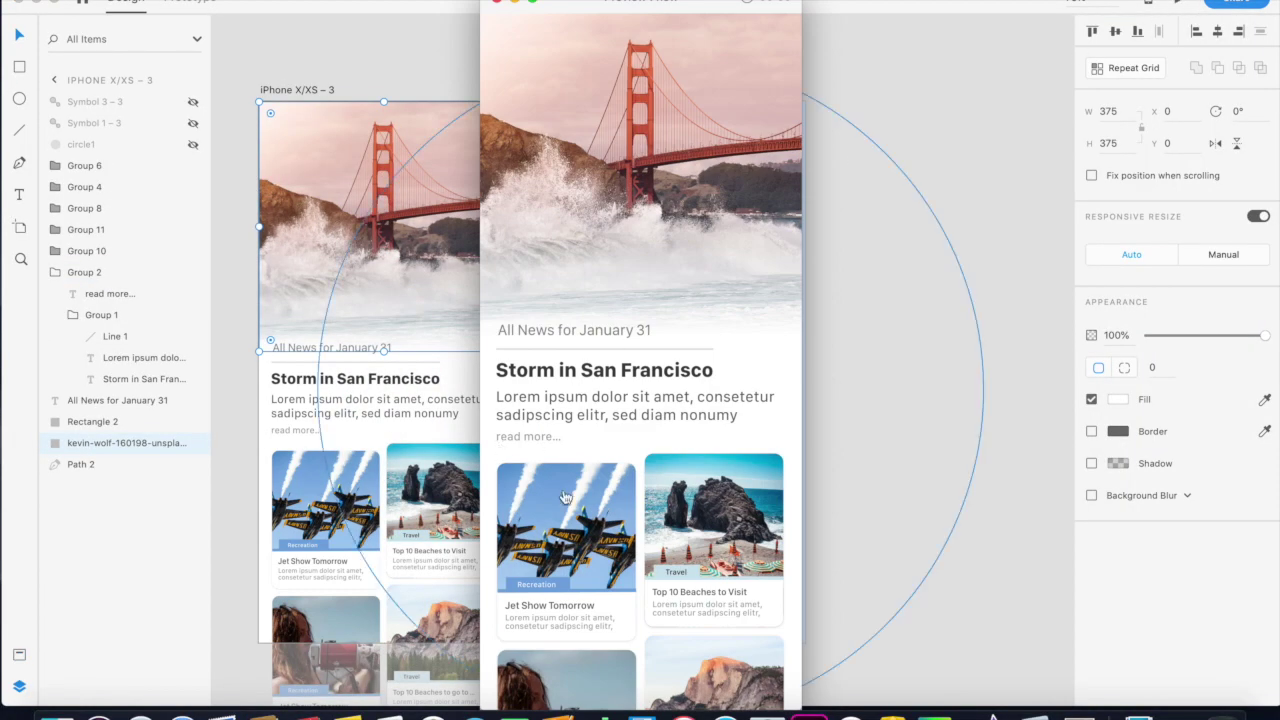
{"action": "left_click", "coordinate": [566, 497]}
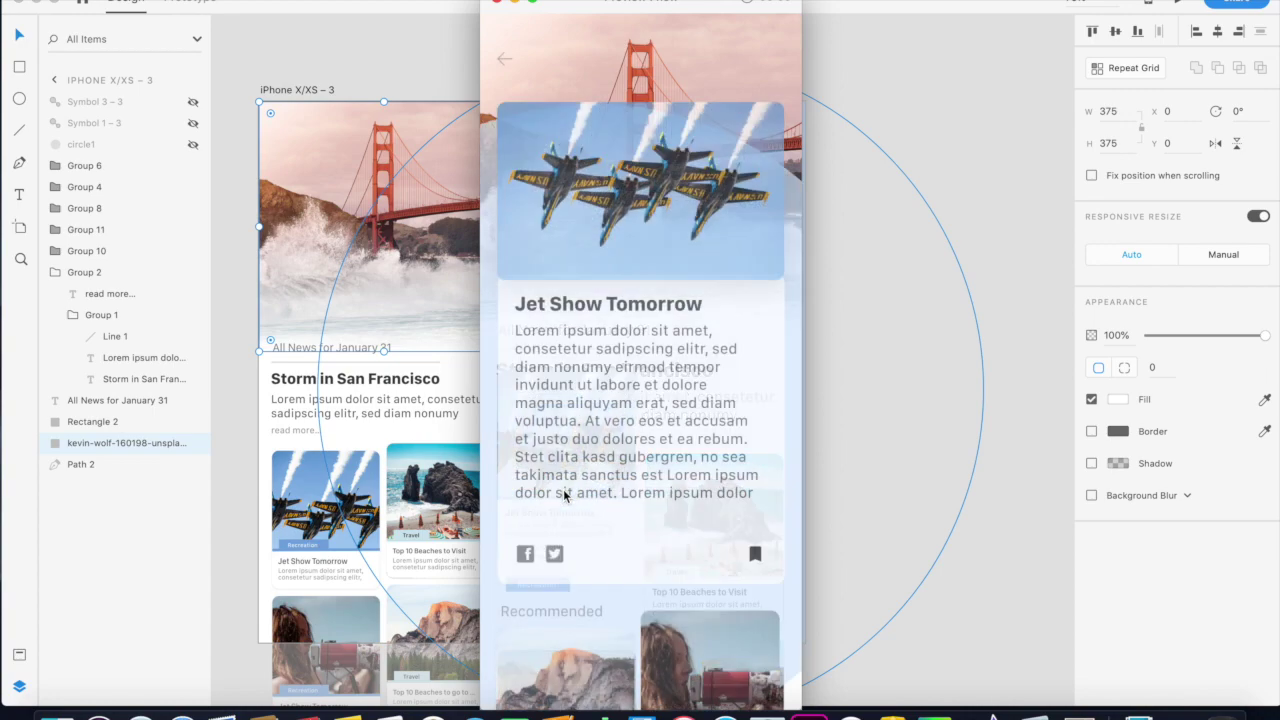
{"action": "left_click", "coordinate": [507, 61]}
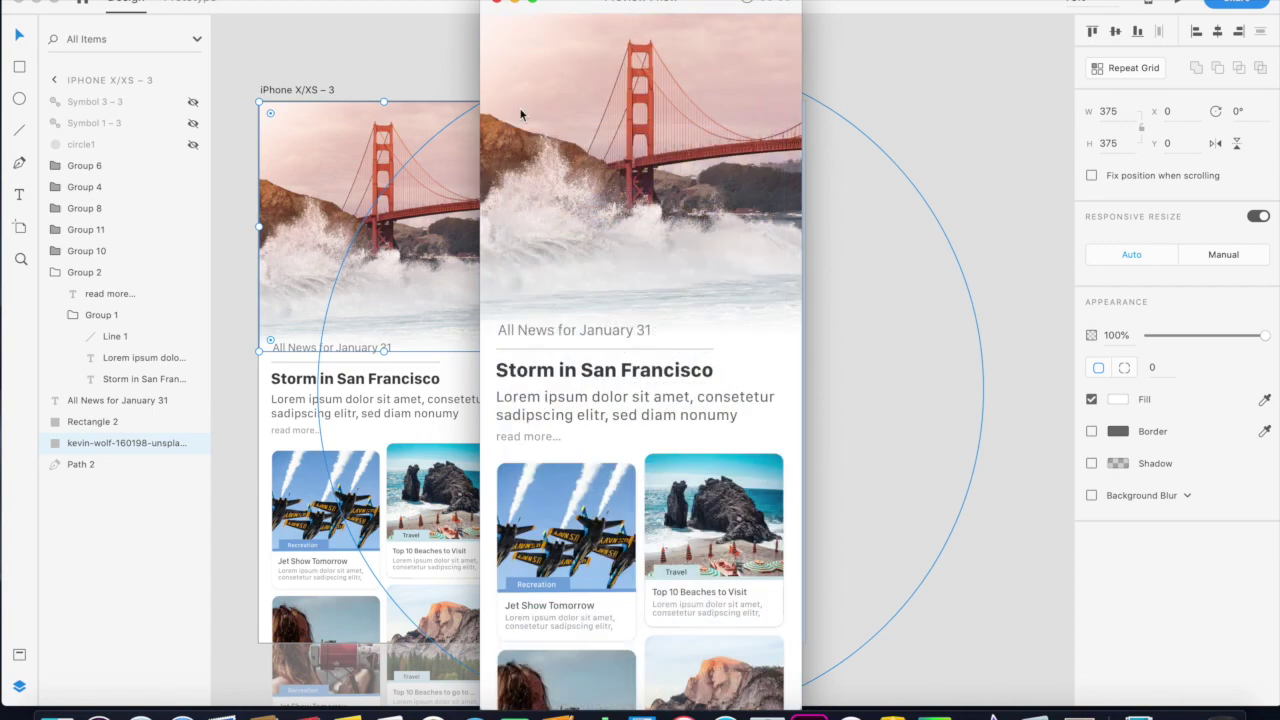
{"action": "left_click", "coordinate": [532, 500]}
{"action": "left_click", "coordinate": [505, 58]}
{"action": "left_click", "coordinate": [538, 518]}
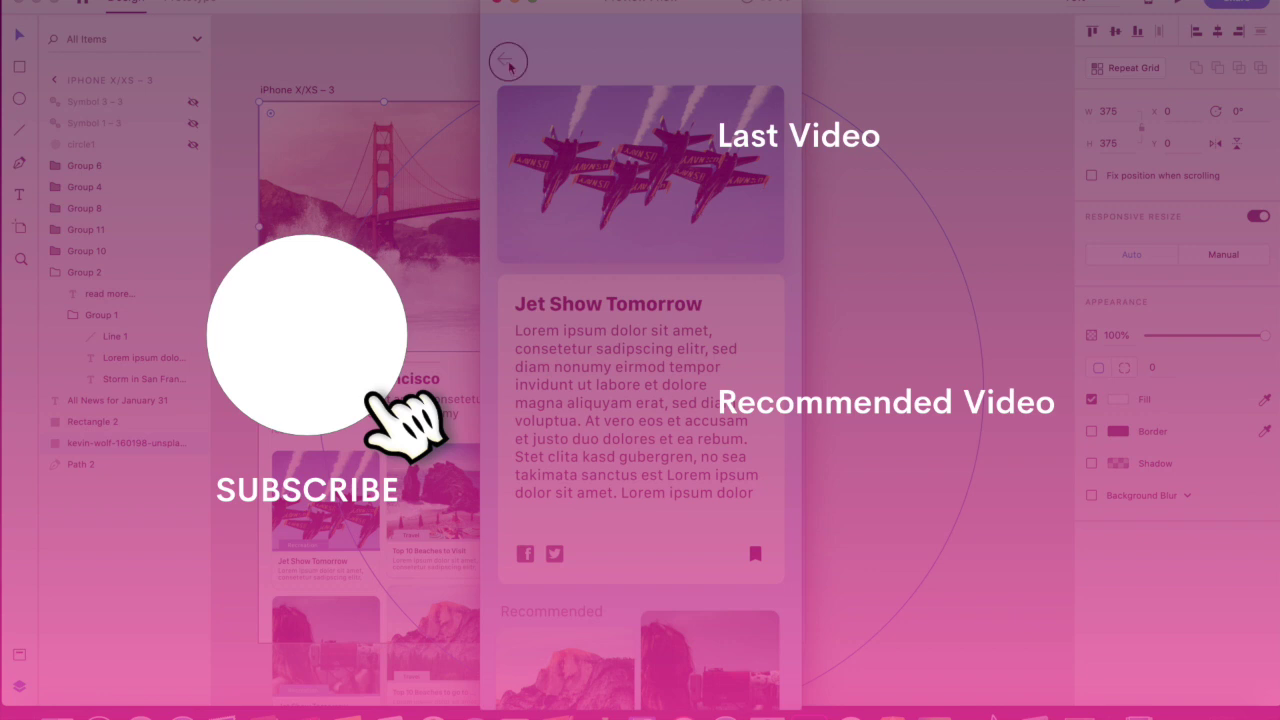
{"action": "left_click", "coordinate": [508, 62]}
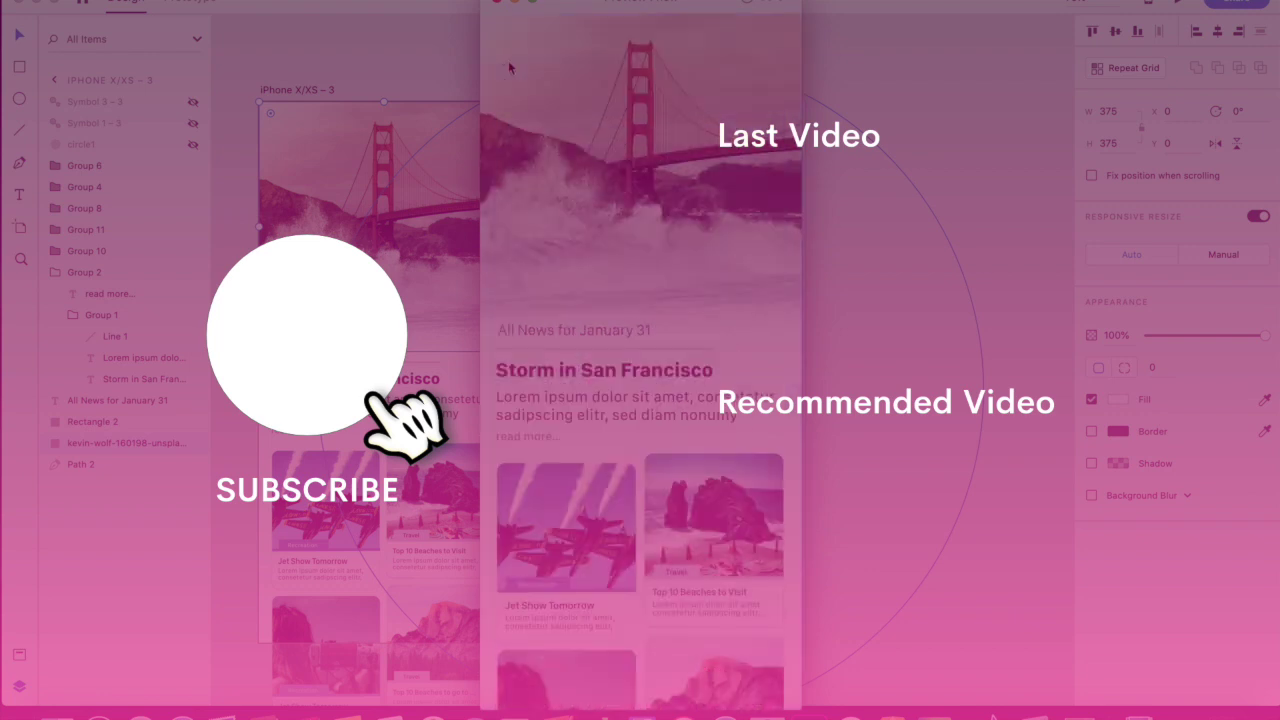
{"action": "left_click", "coordinate": [580, 544]}
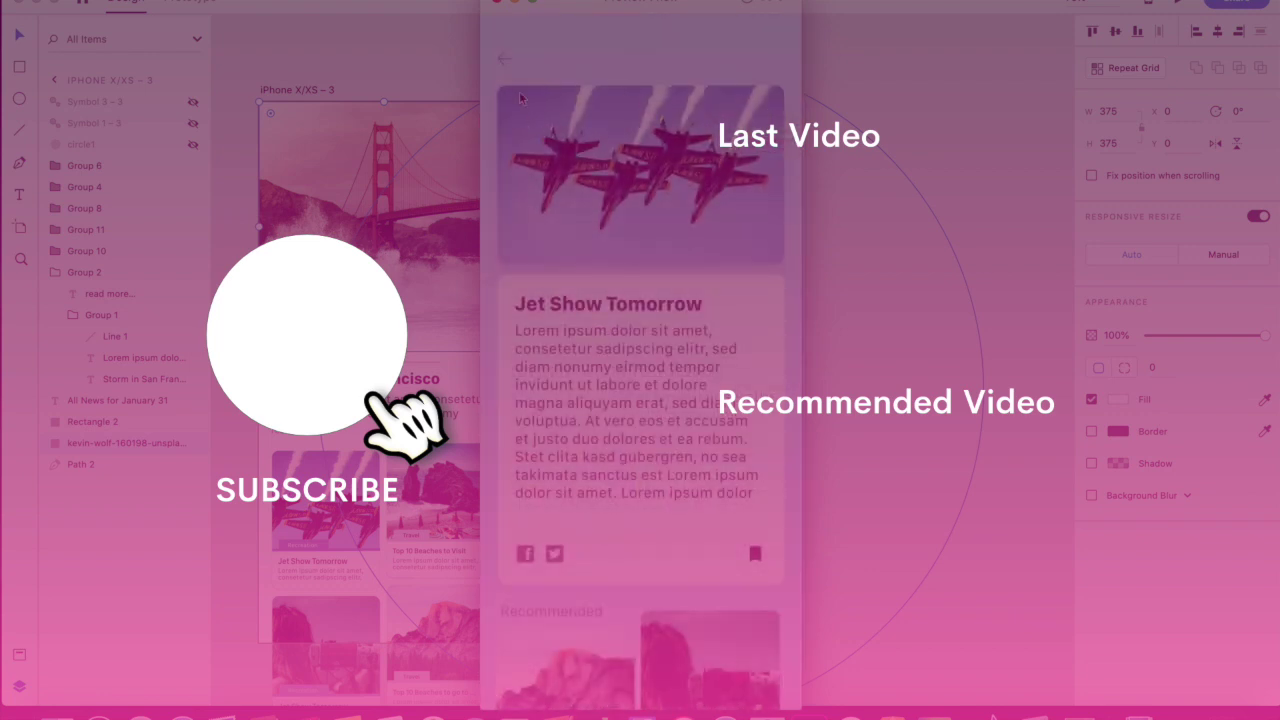
{"action": "left_click", "coordinate": [503, 58]}
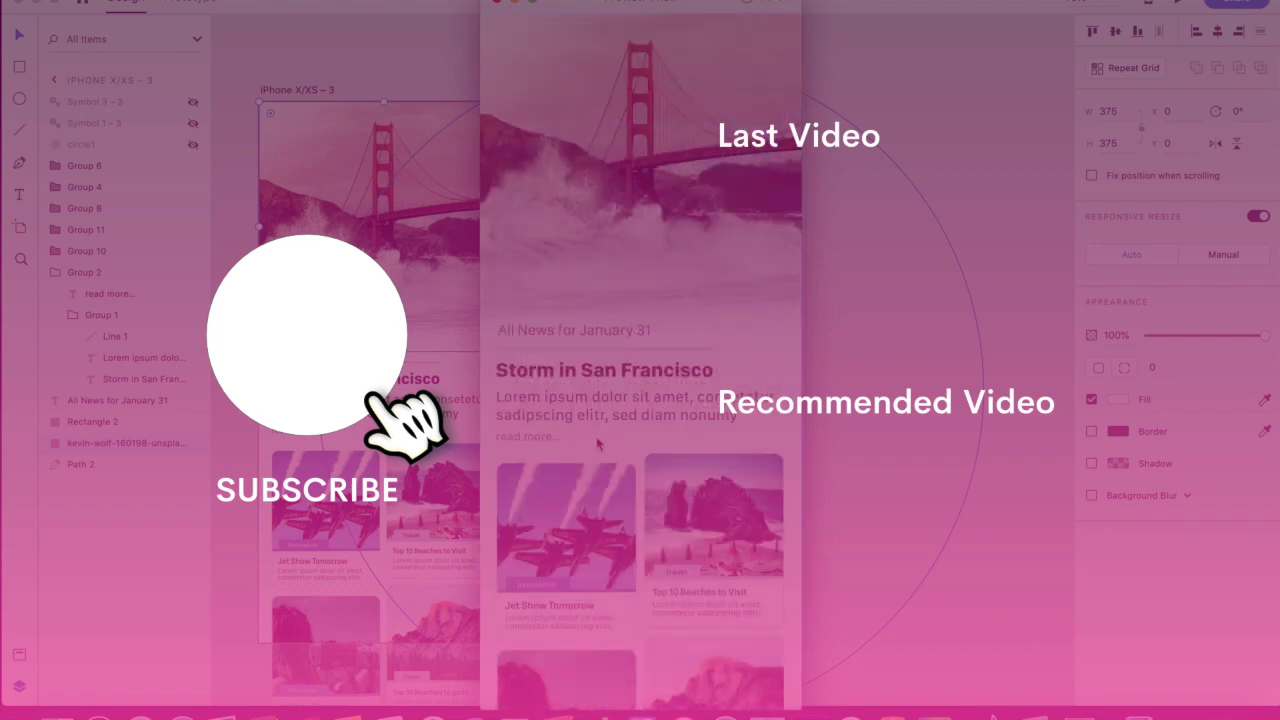
{"action": "left_click", "coordinate": [572, 516]}
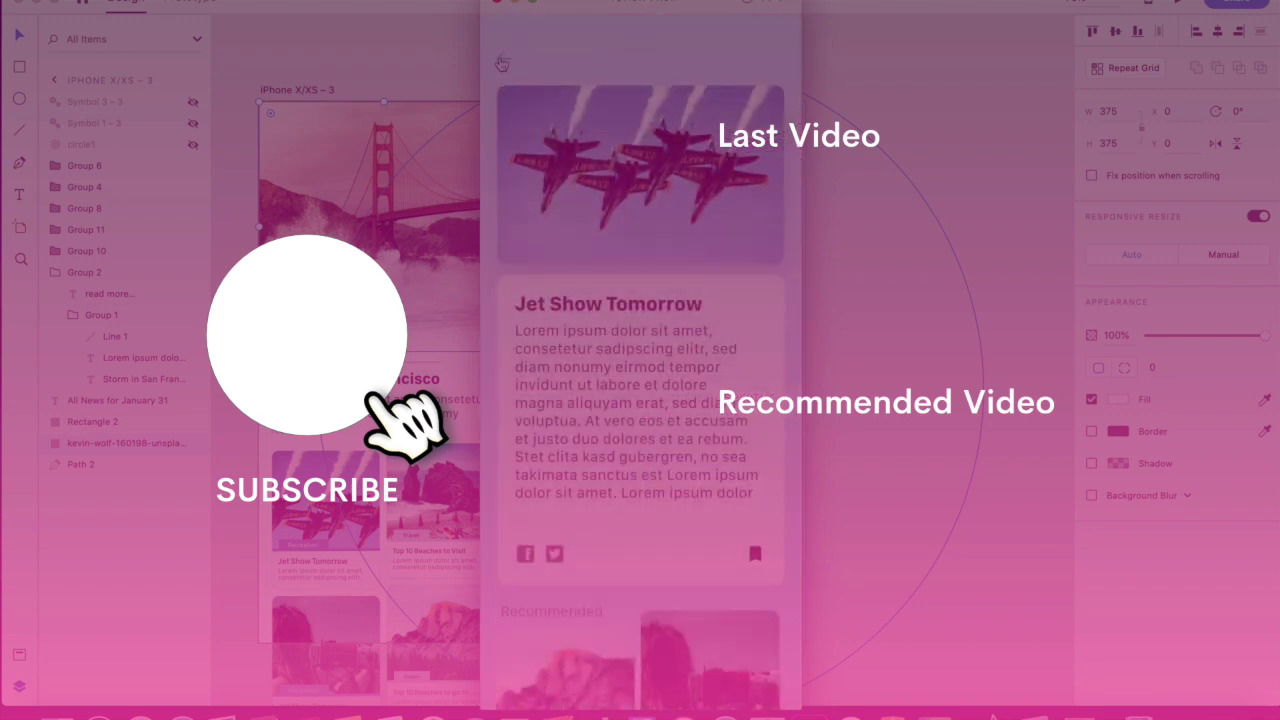
{"action": "left_click", "coordinate": [502, 63]}
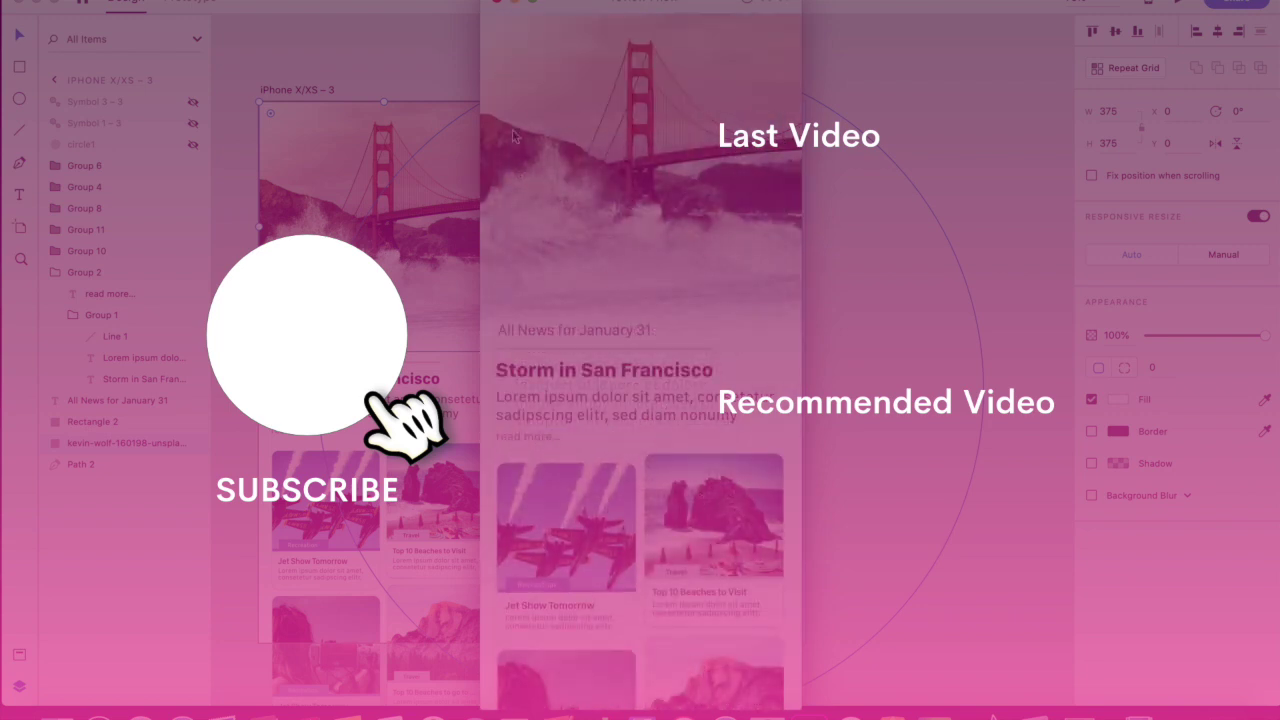